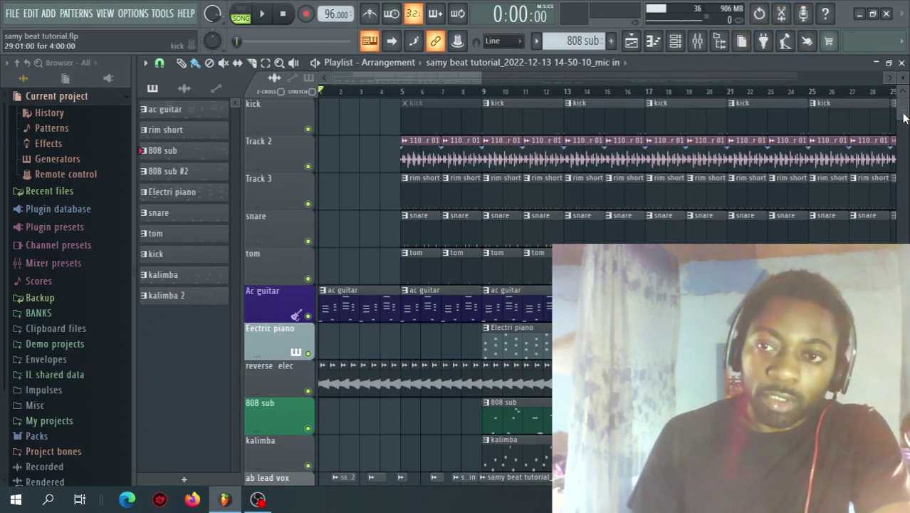
Step: Scroll through the beat project and play it back to hear the arrangement
{"action": "scroll", "coordinate": [903, 111], "scroll_direction": "down", "scroll_amount": 5}
{"action": "scroll", "coordinate": [903, 112], "scroll_direction": "down", "scroll_amount": 2}
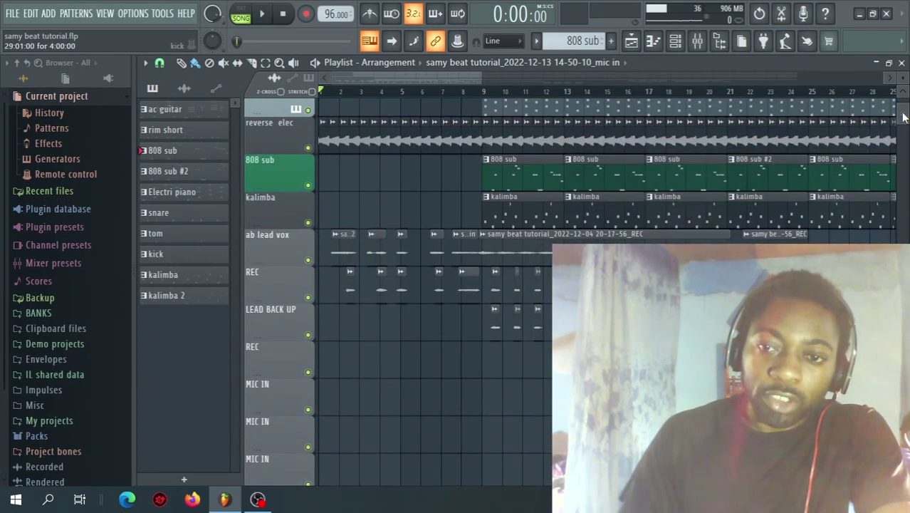
{"action": "scroll", "coordinate": [693, 163], "scroll_direction": "down", "scroll_amount": 3}
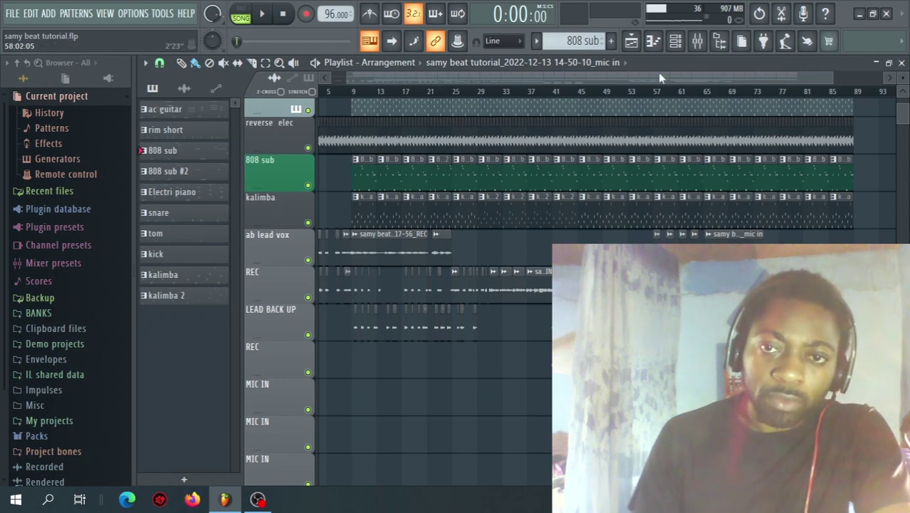
{"action": "scroll", "coordinate": [658, 72], "scroll_direction": "left", "scroll_amount": 2}
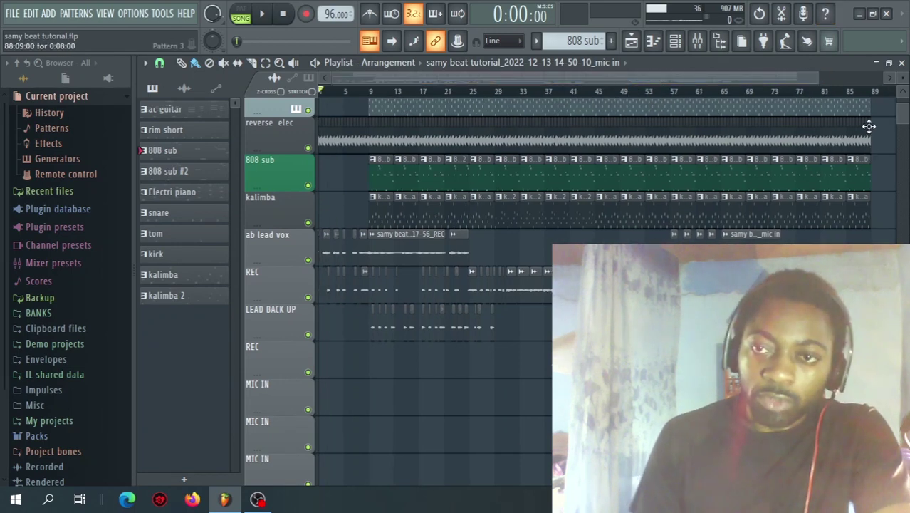
{"action": "scroll", "coordinate": [826, 185], "scroll_direction": "up", "scroll_amount": 2}
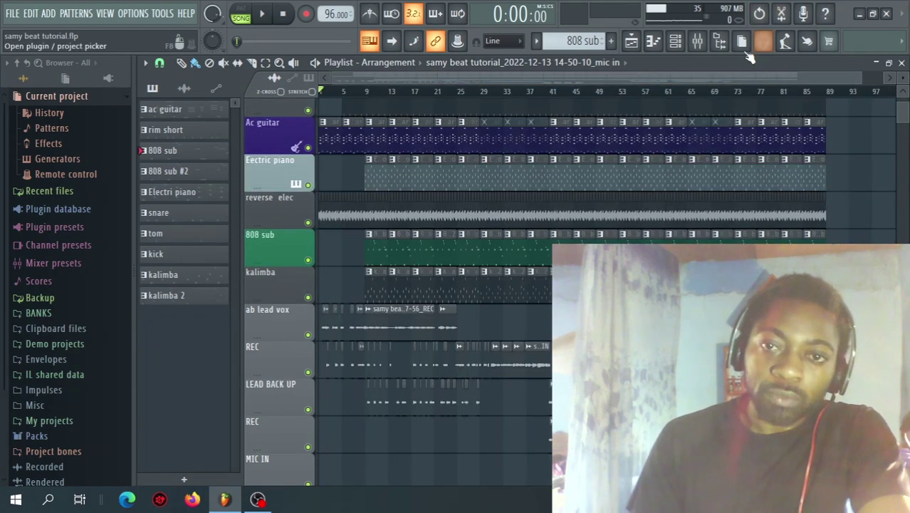
{"action": "left_click", "coordinate": [268, 20]}
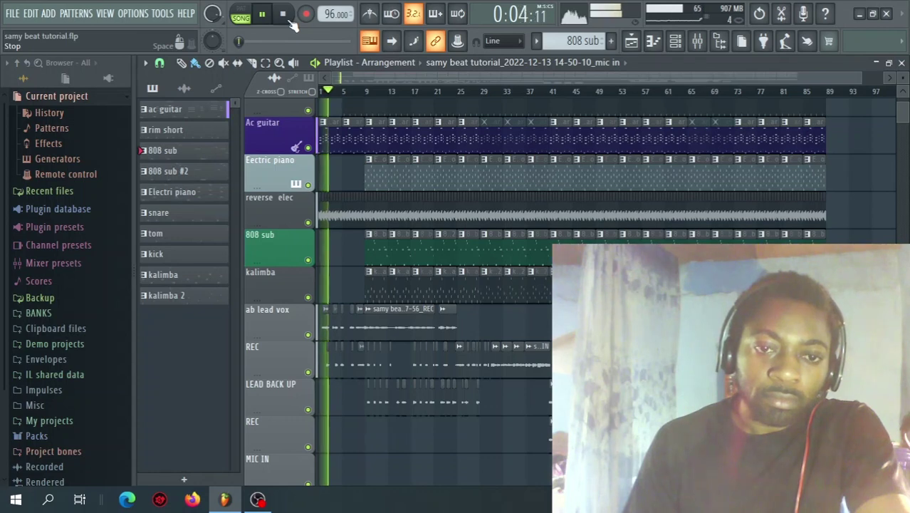
{"action": "left_click", "coordinate": [287, 17]}
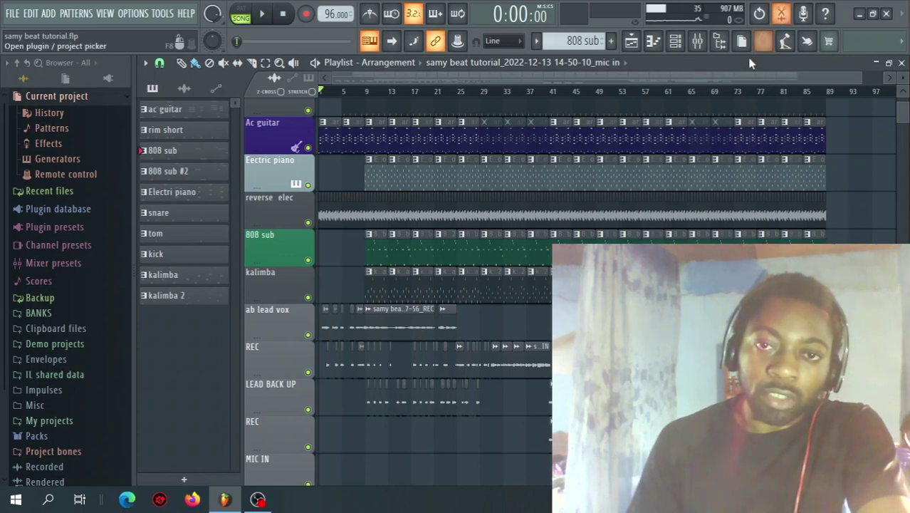
Step: Drag AB WESCO BEAT from the logo de fathom folder onto the MIC IN track
{"action": "left_click", "coordinate": [751, 83]}
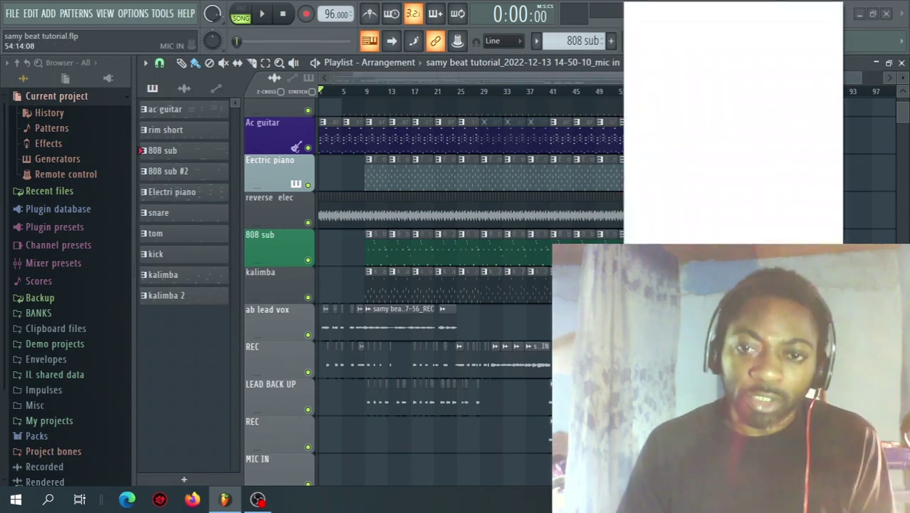
{"action": "left_click", "coordinate": [648, 132]}
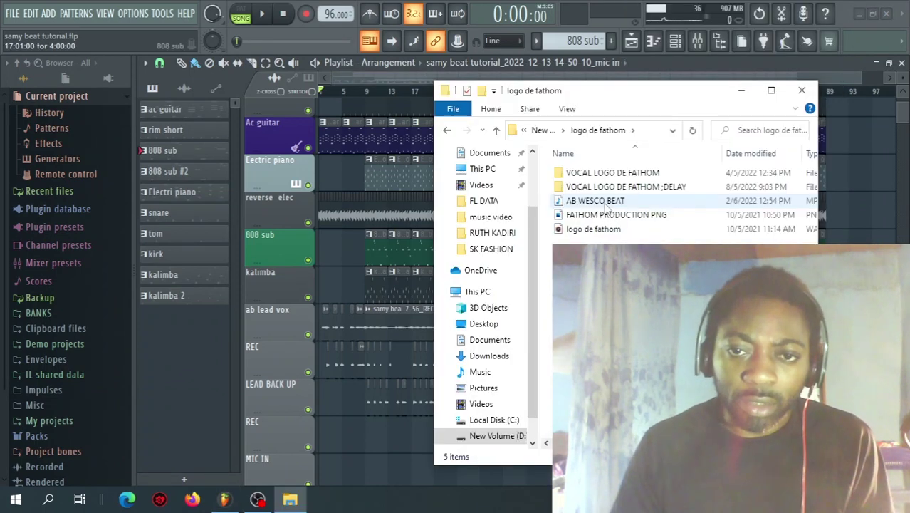
{"action": "mouse_move", "coordinate": [601, 201]}
{"action": "left_mouse_down"}
{"action": "mouse_move", "coordinate": [384, 445]}
{"action": "mouse_move", "coordinate": [365, 444]}
{"action": "left_mouse_up"}
{"action": "double_click", "coordinate": [366, 443]}
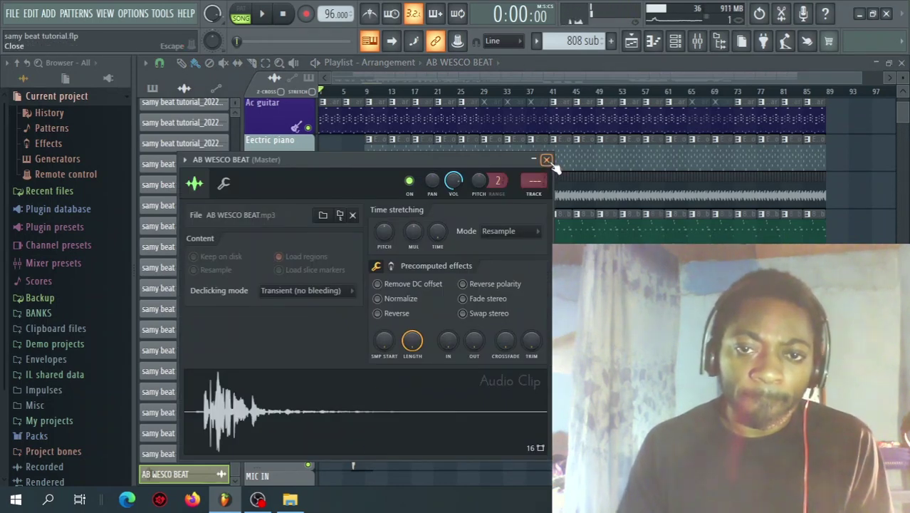
Step: Nudge the AB WESCO BEAT clip to start just after bar 3, checking with playback
{"action": "left_click", "coordinate": [547, 160]}
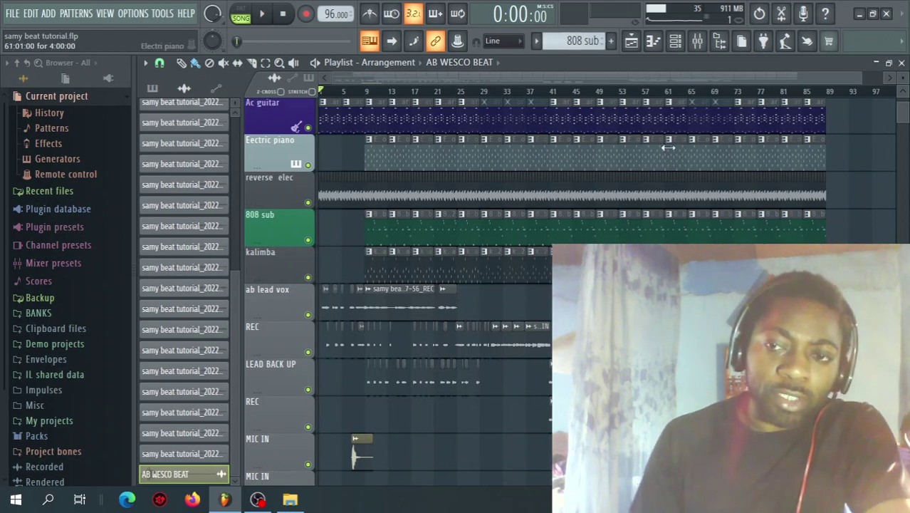
{"action": "left_click_drag", "start_coordinate": [359, 440], "coordinate": [342, 440]}
{"action": "scroll", "coordinate": [396, 95], "scroll_direction": "up", "scroll_amount": 5}
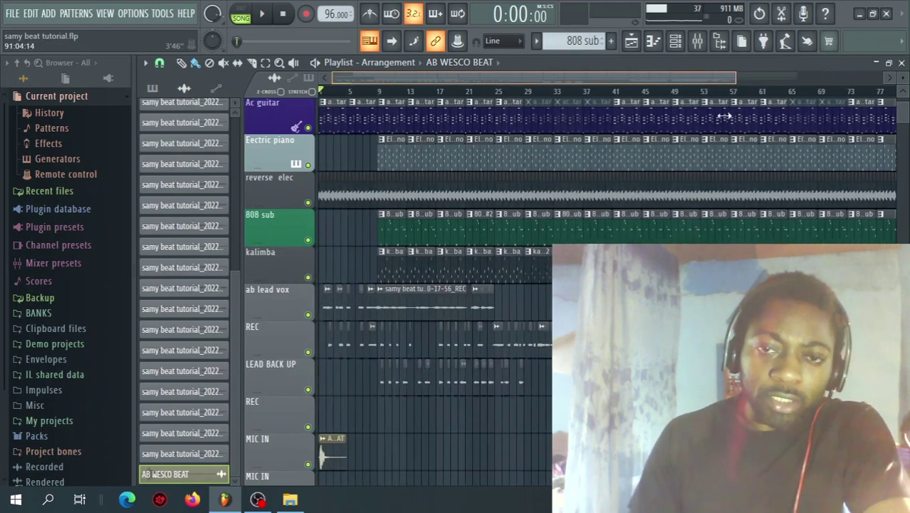
{"action": "left_click", "coordinate": [384, 92]}
{"action": "key", "text": "space"}
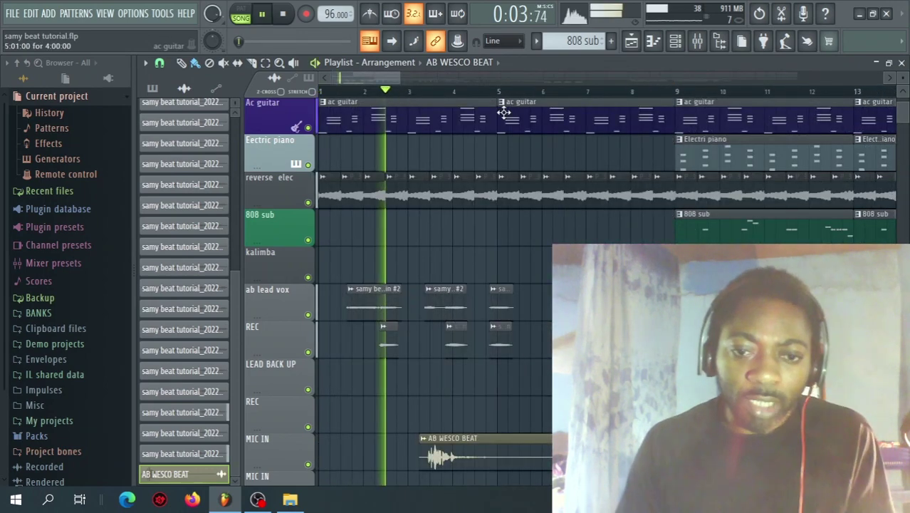
{"action": "left_click_drag", "start_coordinate": [470, 438], "coordinate": [476, 455]}
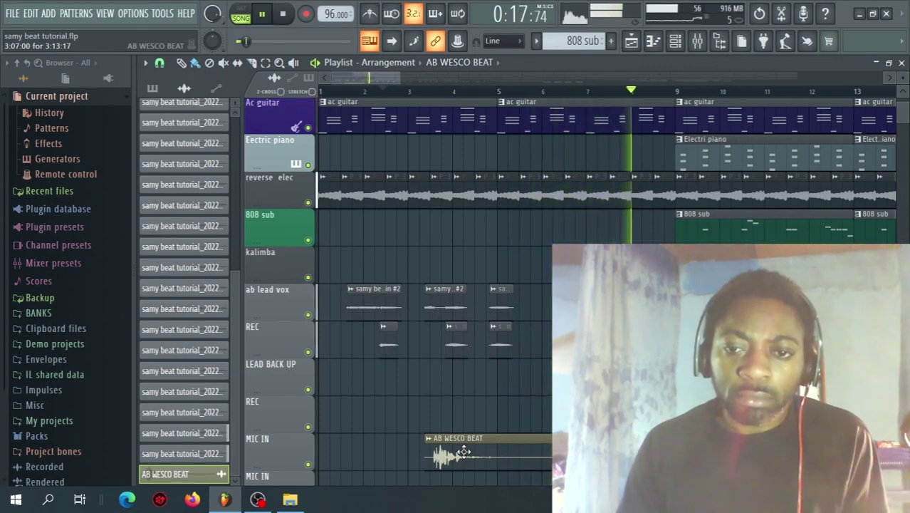
{"action": "key", "text": "space"}
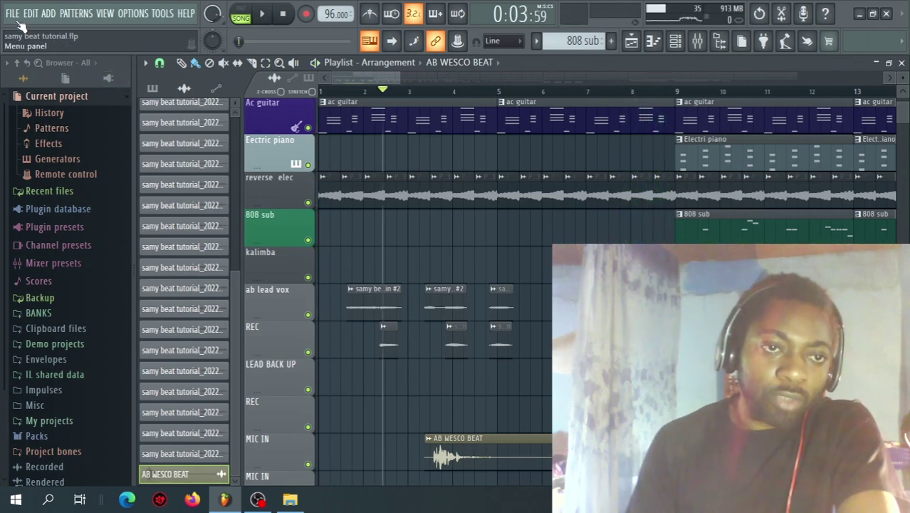
Step: Create a new 105 BPM project with the metronome on and show the Mixer
{"action": "key", "text": "ctrl+n"}
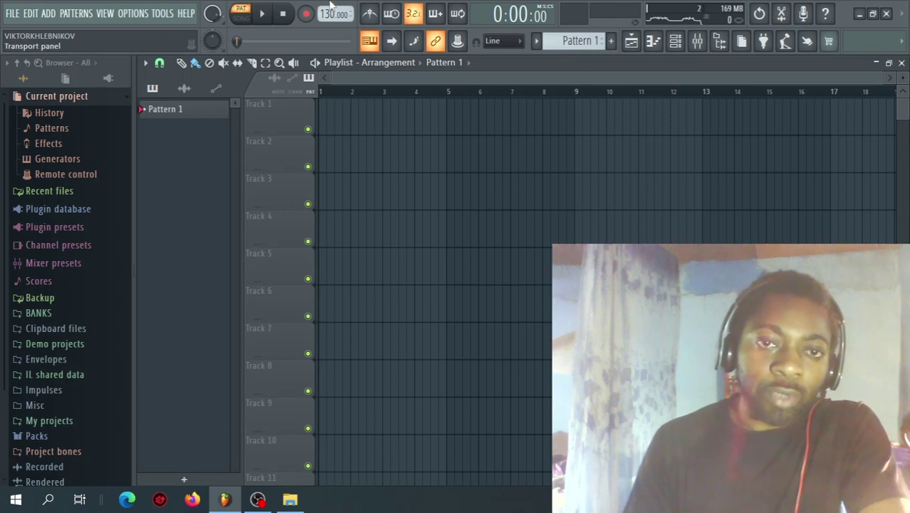
{"action": "left_click", "coordinate": [371, 20]}
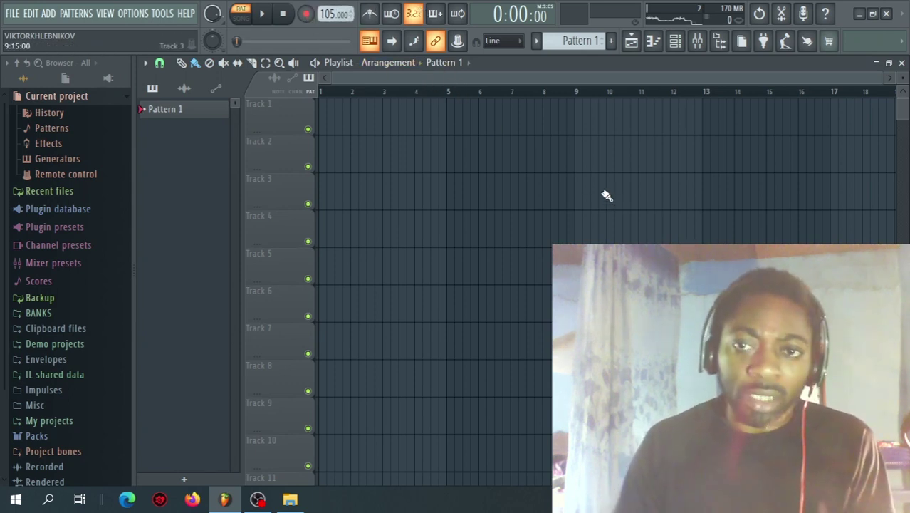
{"action": "left_click", "coordinate": [699, 46]}
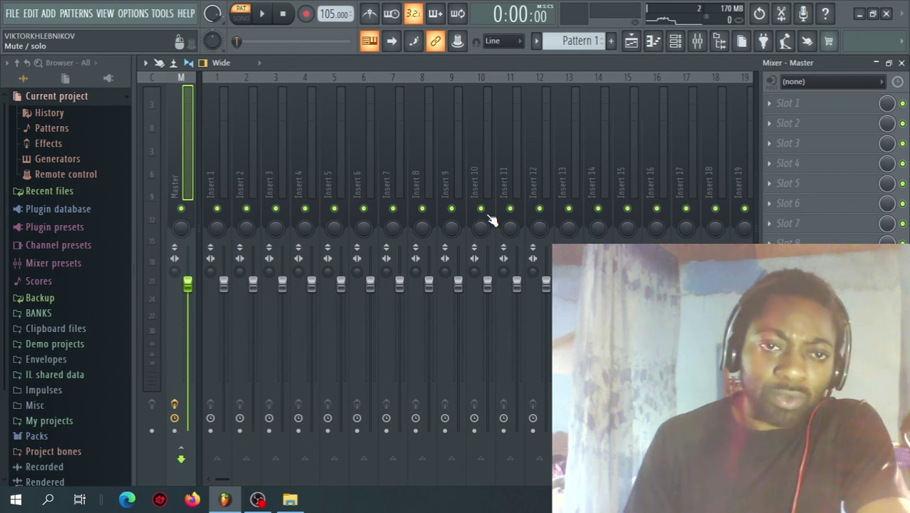
Step: Set Insert 2's input to In 1 and its fader to 55%, then return to the playlist
{"action": "left_click", "coordinate": [225, 141]}
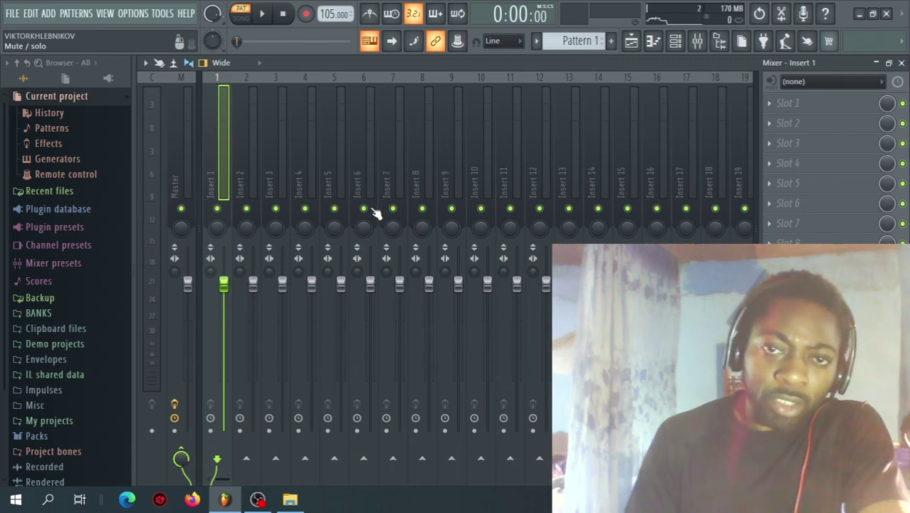
{"action": "left_click_drag", "start_coordinate": [253, 284], "coordinate": [254, 351]}
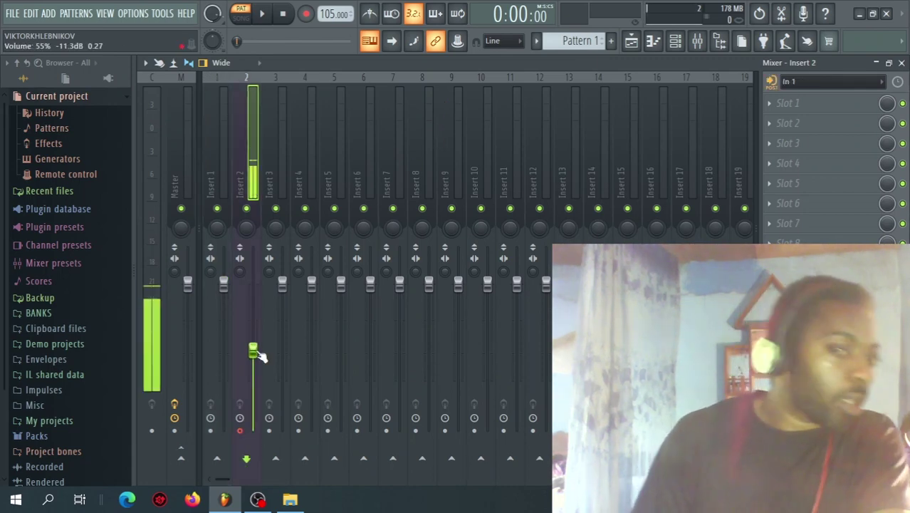
{"action": "left_click", "coordinate": [631, 41]}
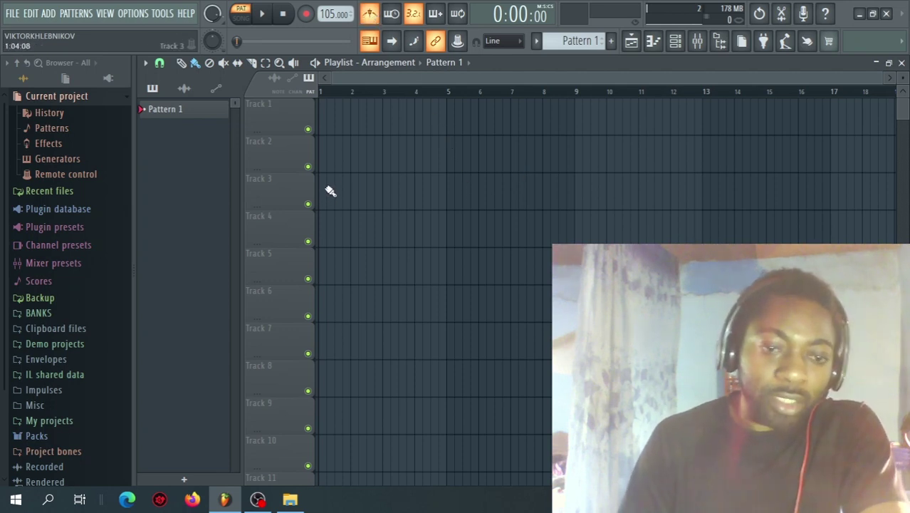
Step: Record the spoken vocal tag onto the first playlist track, running to about bar 14
{"action": "left_click", "coordinate": [265, 17]}
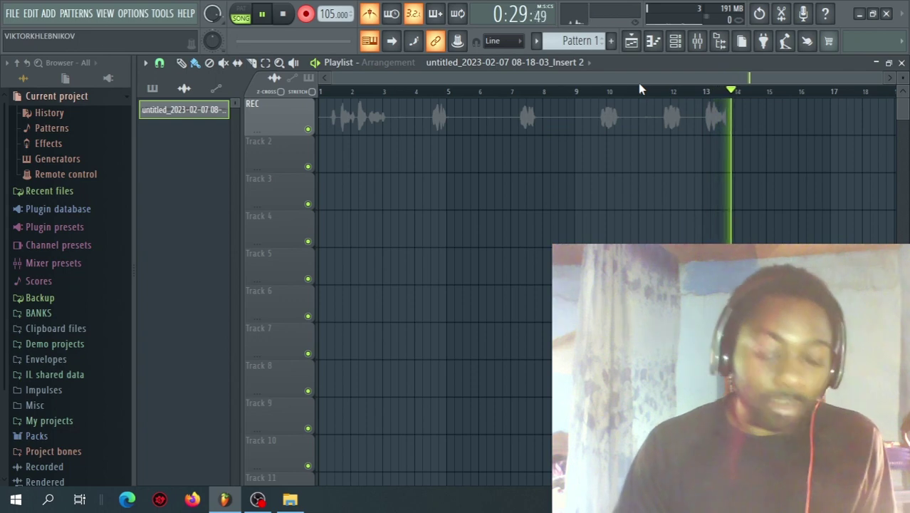
{"action": "key", "text": "space"}
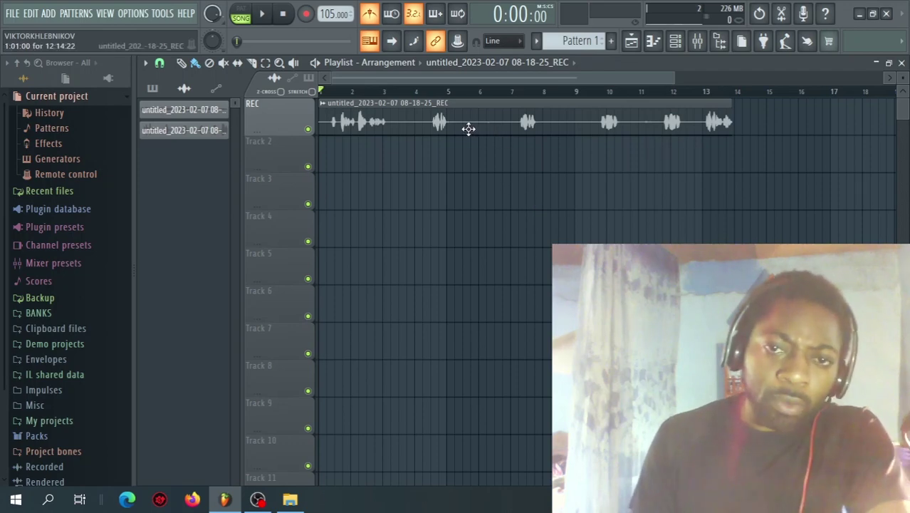
Step: Route the recorded clip's channel to the mixer and trim the silence from its start
{"action": "double_click", "coordinate": [460, 116]}
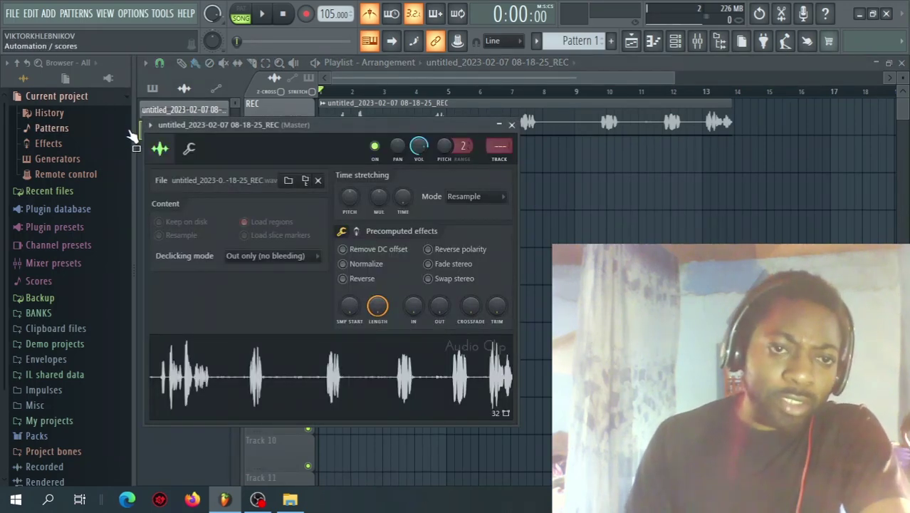
{"action": "left_click", "coordinate": [150, 126]}
{"action": "left_click", "coordinate": [386, 169]}
{"action": "mouse_move", "coordinate": [322, 147]}
{"action": "left_mouse_down"}
{"action": "mouse_move", "coordinate": [450, 151]}
{"action": "mouse_move", "coordinate": [427, 152]}
{"action": "left_mouse_up"}
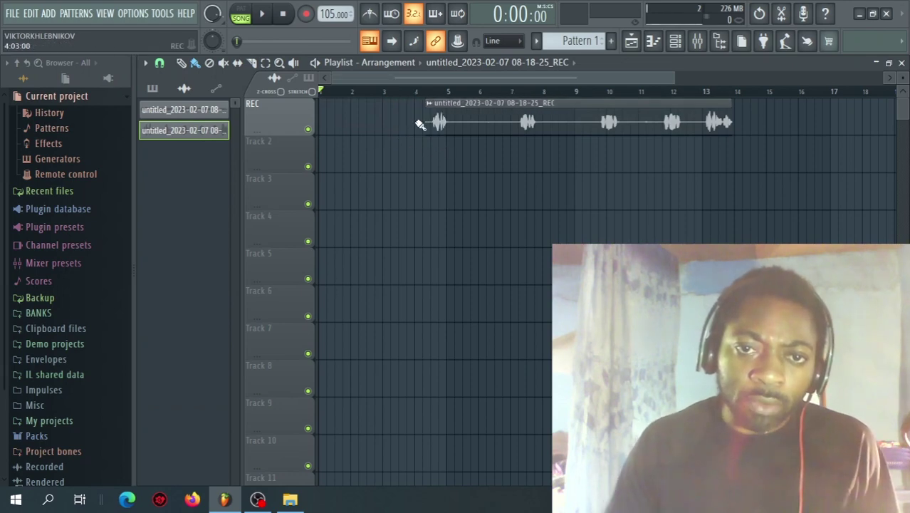
Step: Slice off the first vocal phrase and move it to bar 1
{"action": "left_click", "coordinate": [430, 92]}
{"action": "key", "text": "space"}
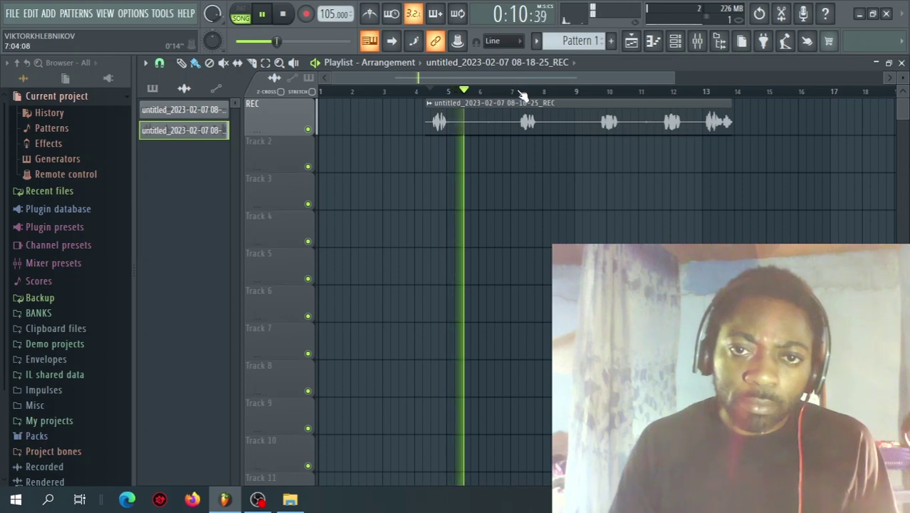
{"action": "left_click", "coordinate": [523, 91]}
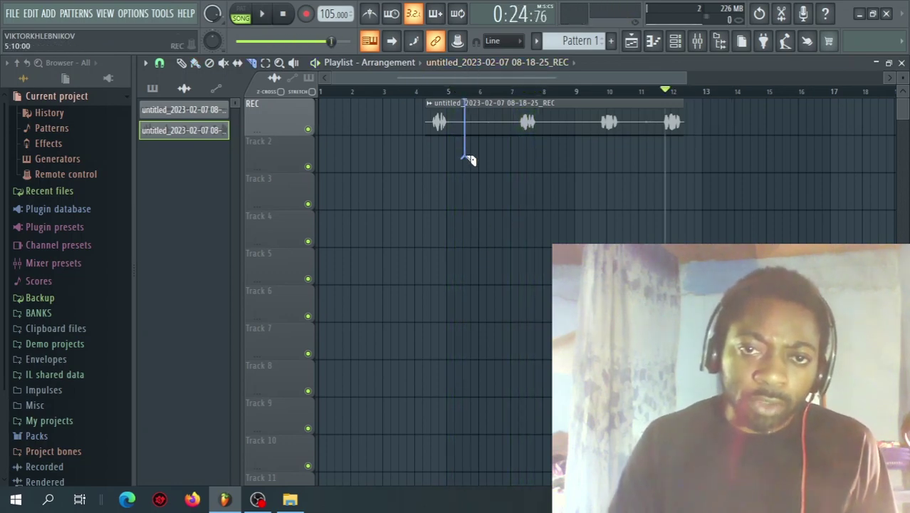
{"action": "left_click_drag", "start_coordinate": [470, 160], "coordinate": [468, 155]}
{"action": "left_click_drag", "start_coordinate": [443, 122], "coordinate": [335, 122]}
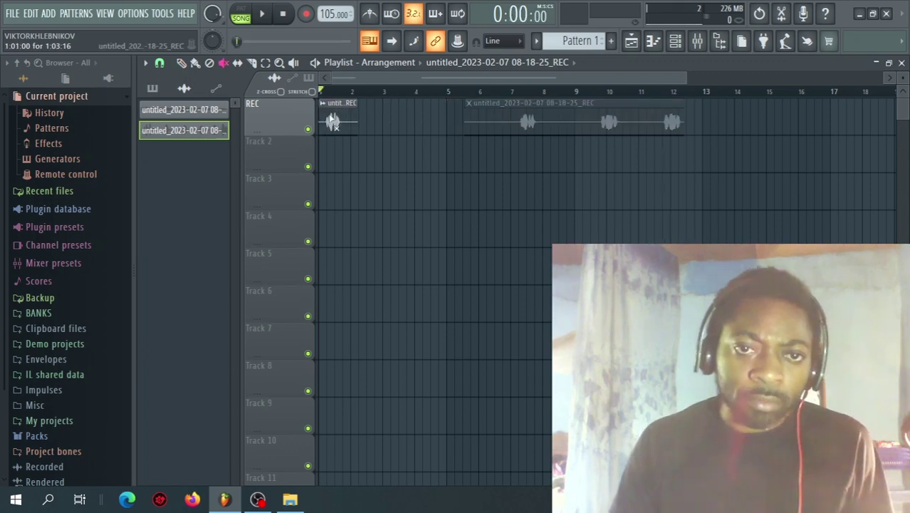
{"action": "key", "text": "space"}
{"action": "key", "text": "space"}
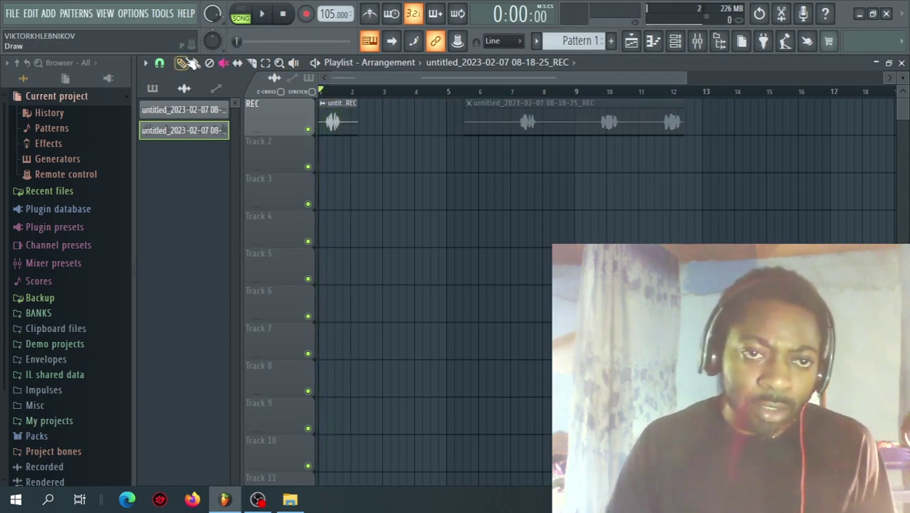
{"action": "scroll", "coordinate": [436, 146], "scroll_direction": "up", "scroll_amount": 5, "text": "ctrl"}
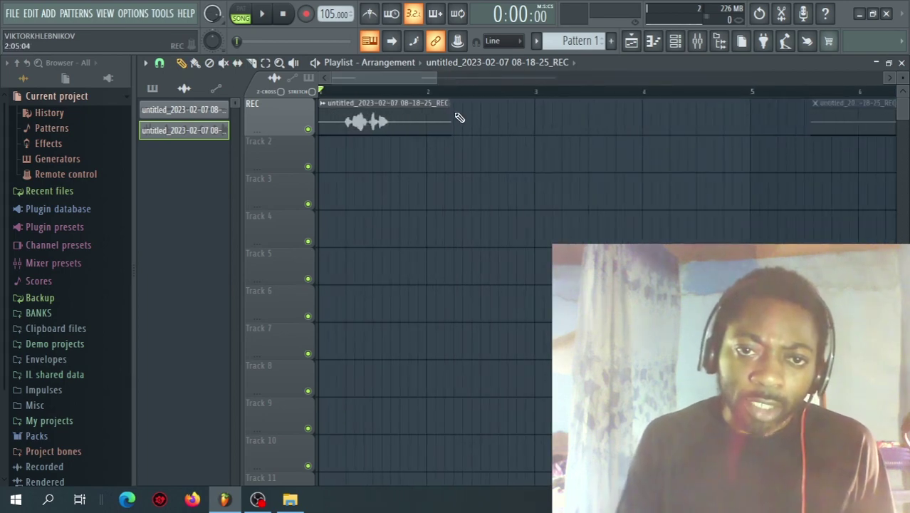
Step: Add Fruity Parametric EQ 2 in slot 1, cutting below ~50 Hz and dipping around 415 Hz
{"action": "left_click", "coordinate": [698, 41]}
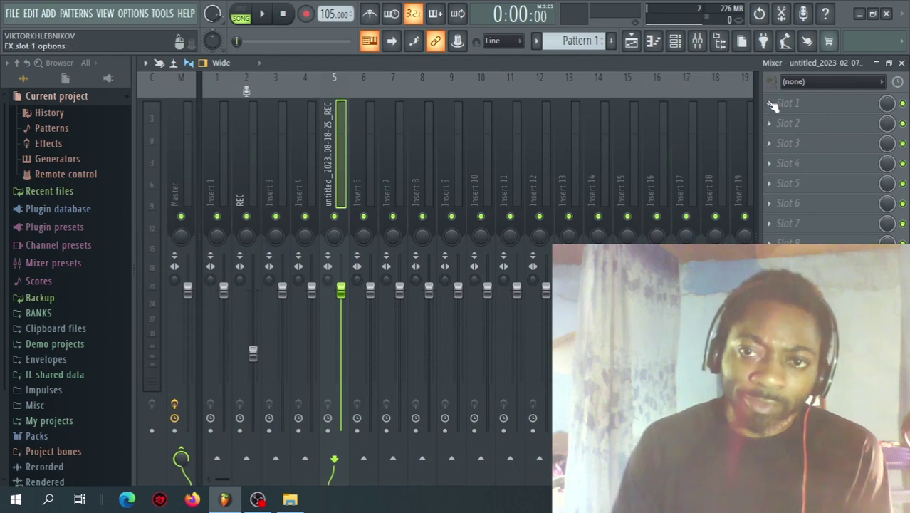
{"action": "left_click", "coordinate": [803, 124]}
{"action": "mouse_move", "coordinate": [777, 121]}
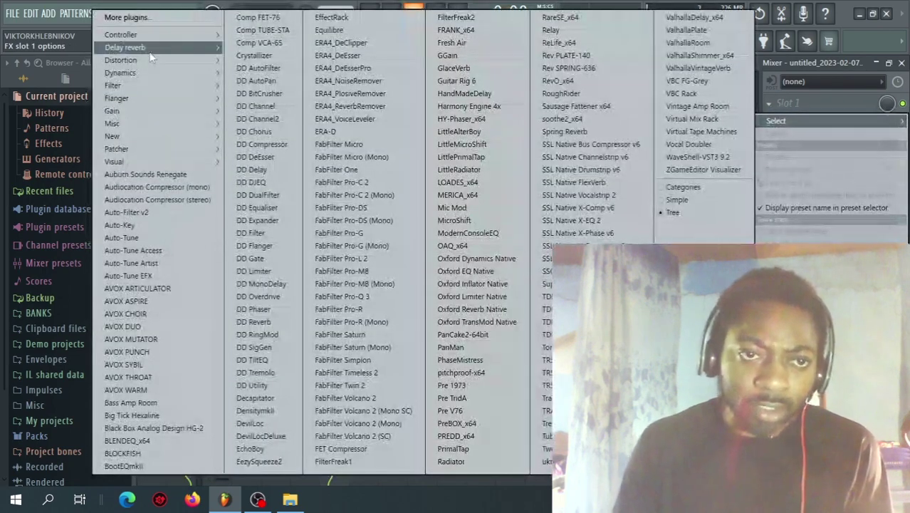
{"action": "mouse_move", "coordinate": [113, 85]}
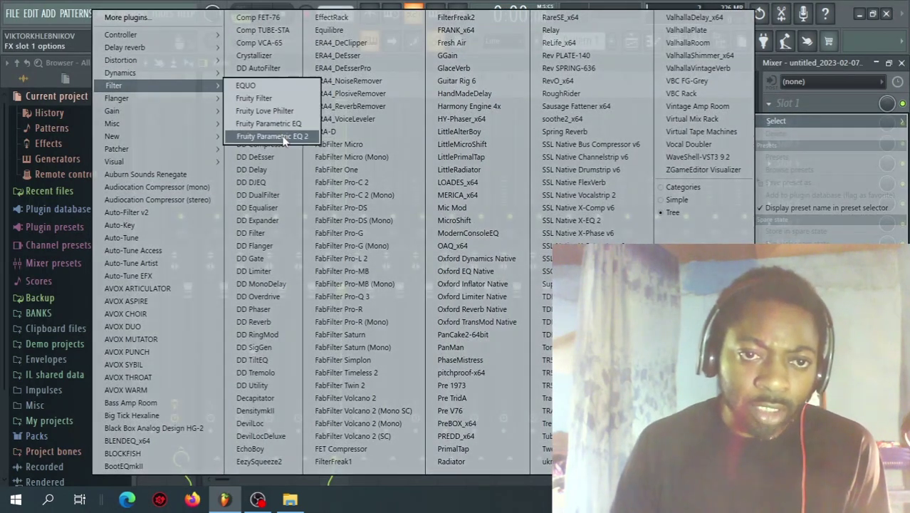
{"action": "left_click", "coordinate": [285, 138]}
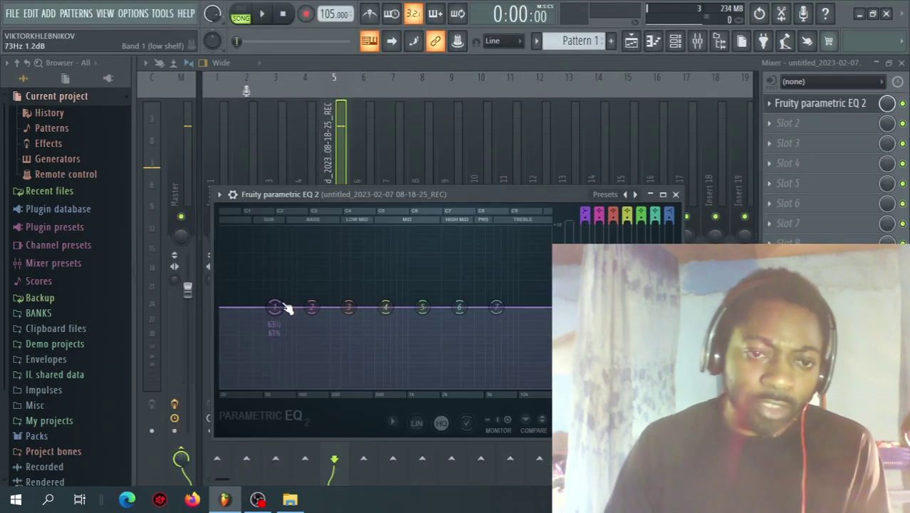
{"action": "mouse_move", "coordinate": [282, 310]}
{"action": "left_mouse_down"}
{"action": "mouse_move", "coordinate": [266, 331]}
{"action": "mouse_move", "coordinate": [265, 386]}
{"action": "mouse_move", "coordinate": [291, 395]}
{"action": "left_mouse_up"}
{"action": "key", "text": "space"}
{"action": "key", "text": "space"}
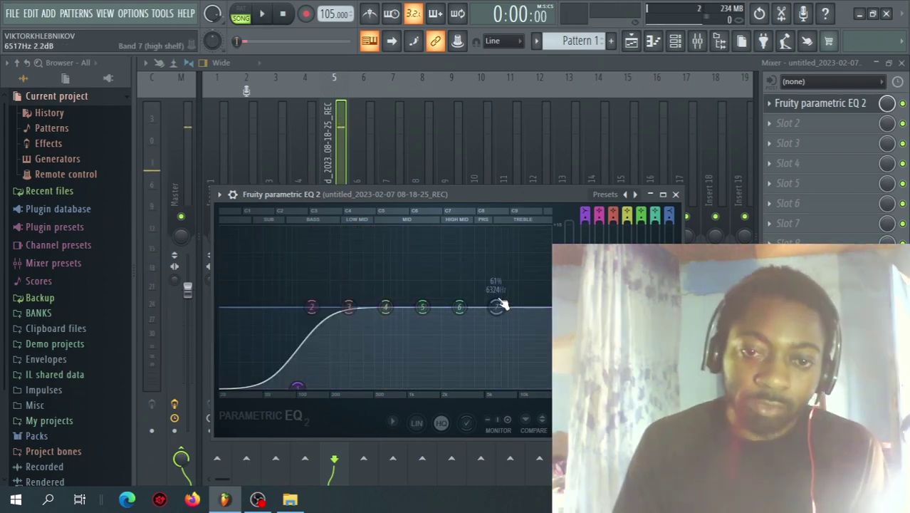
{"action": "key", "text": "space"}
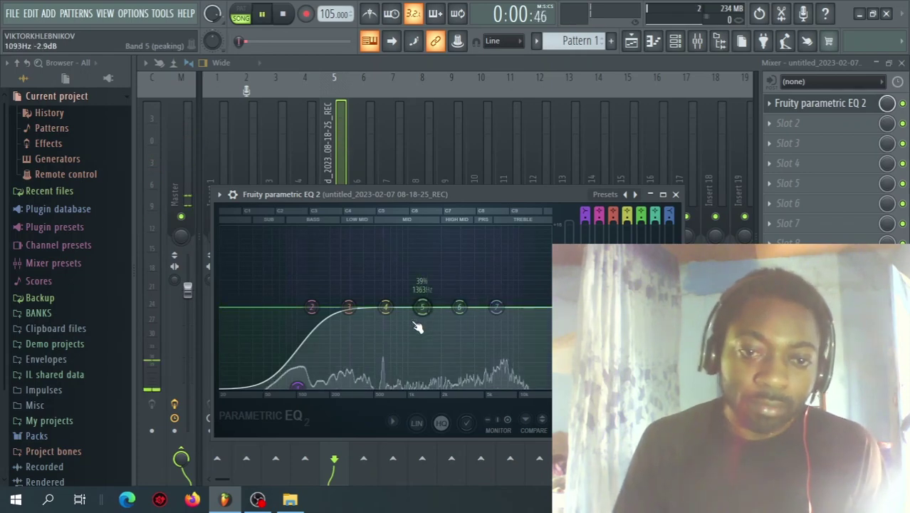
{"action": "mouse_move", "coordinate": [385, 307]}
{"action": "left_mouse_down"}
{"action": "mouse_move", "coordinate": [365, 308]}
{"action": "mouse_move", "coordinate": [365, 323]}
{"action": "left_mouse_up"}
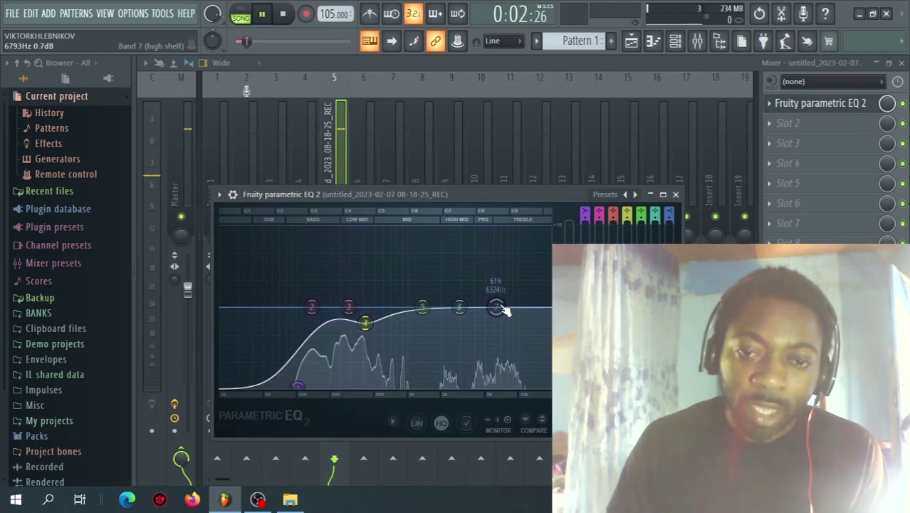
{"action": "key", "text": "Escape"}
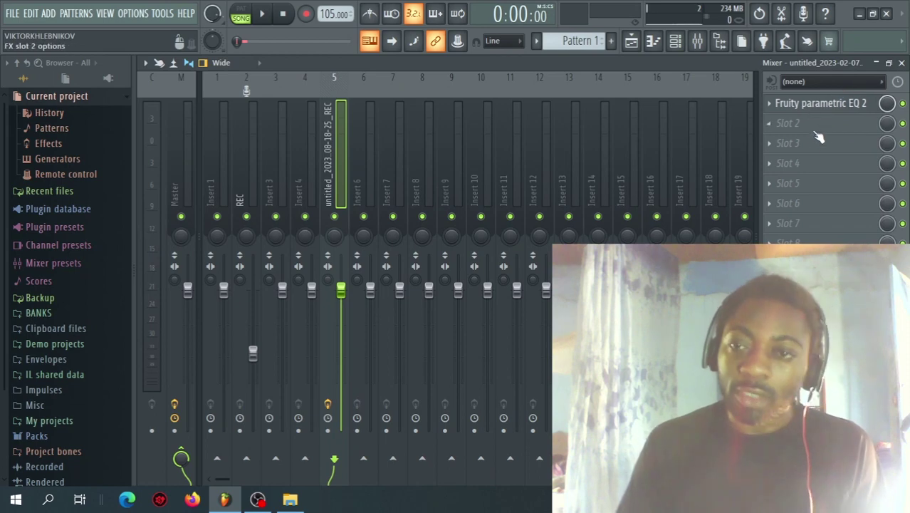
Step: Add Fruity Compressor in slot 2: -17.1 dB threshold, 12.4:1 ratio, about 1.6 dB gain
{"action": "left_click", "coordinate": [810, 104]}
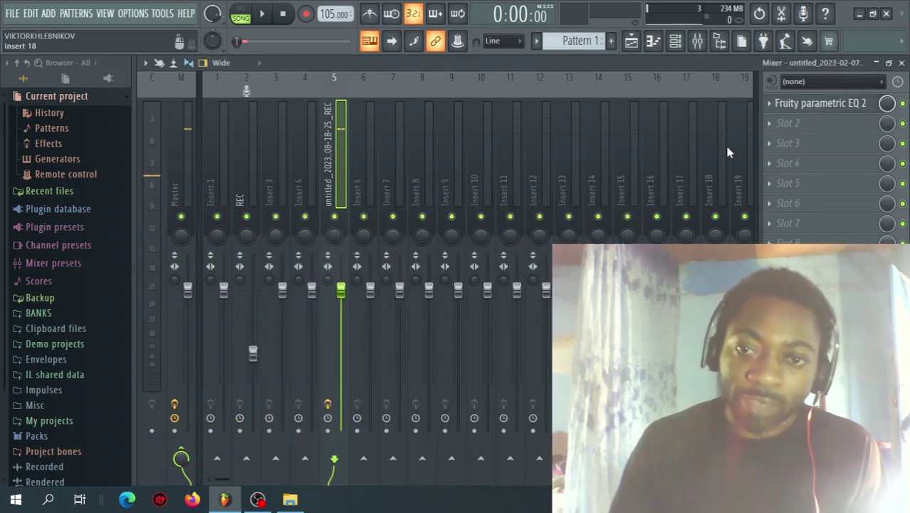
{"action": "left_click", "coordinate": [773, 124]}
{"action": "mouse_move", "coordinate": [121, 72]}
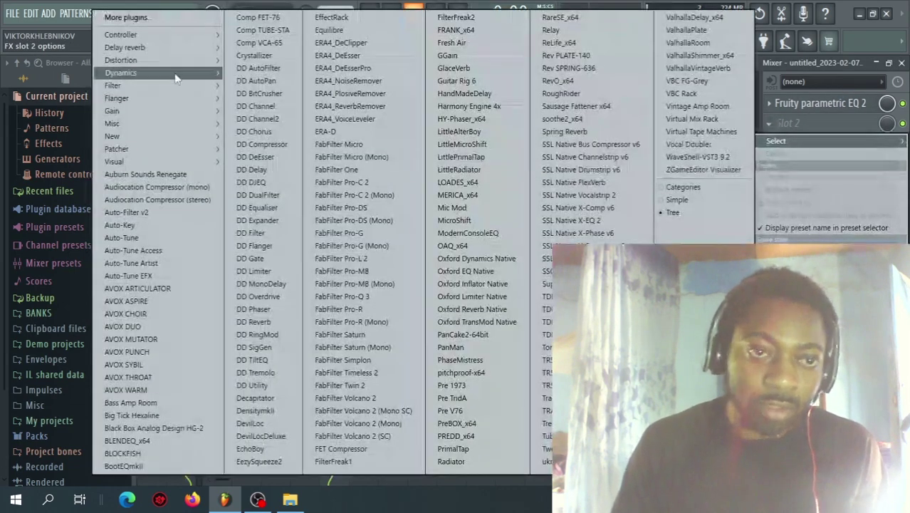
{"action": "left_click", "coordinate": [265, 72]}
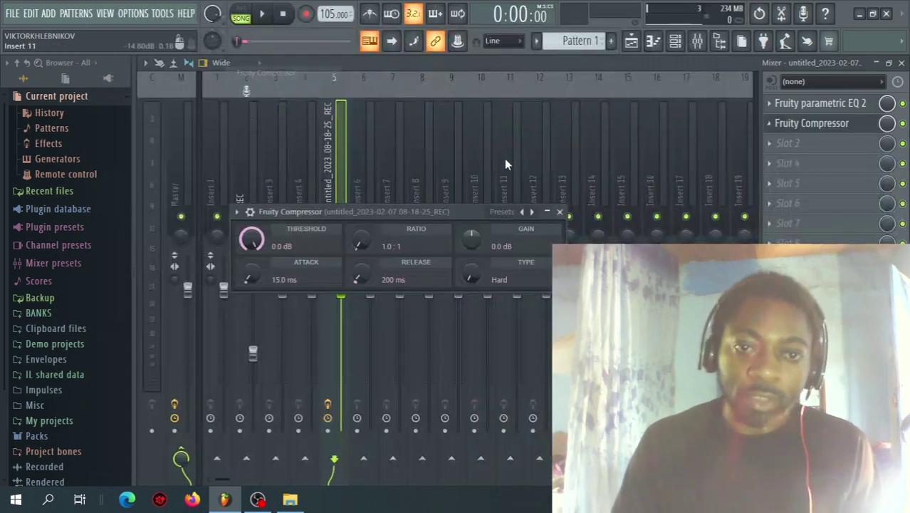
{"action": "key", "text": "space"}
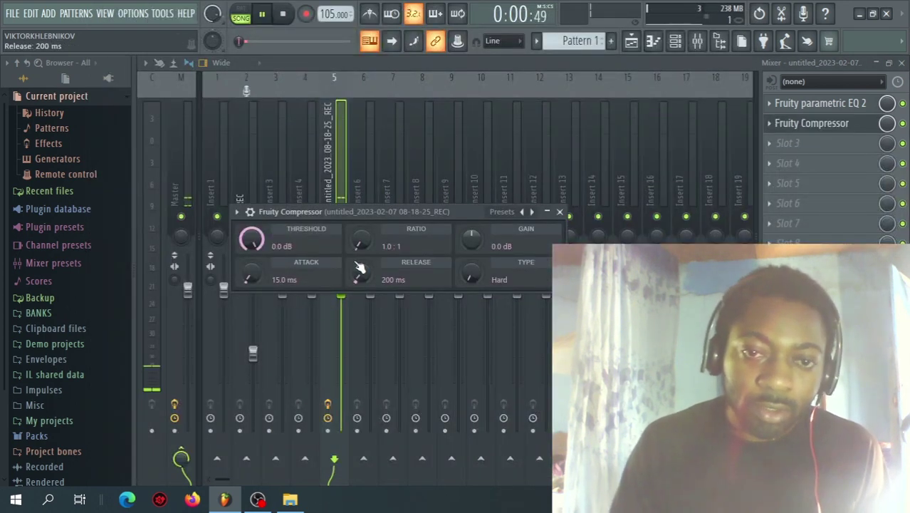
{"action": "left_click_drag", "start_coordinate": [360, 246], "coordinate": [353, 213]}
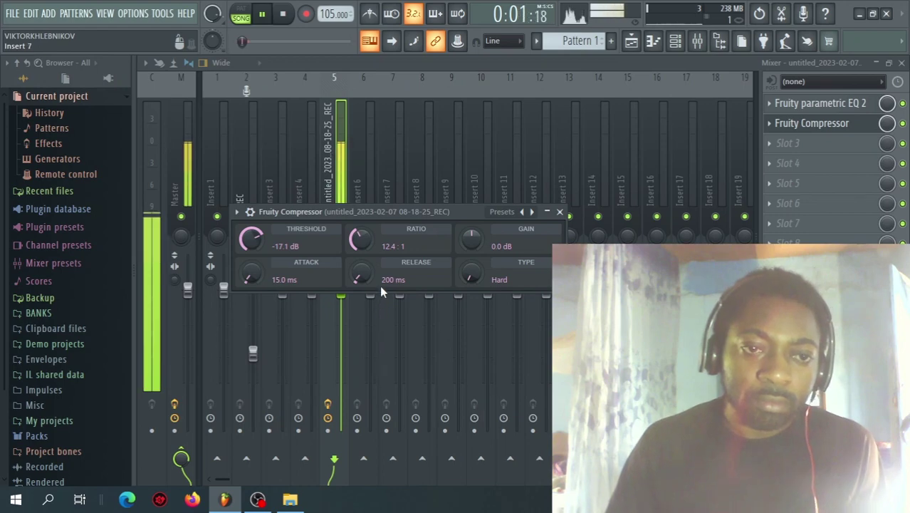
{"action": "key", "text": "space"}
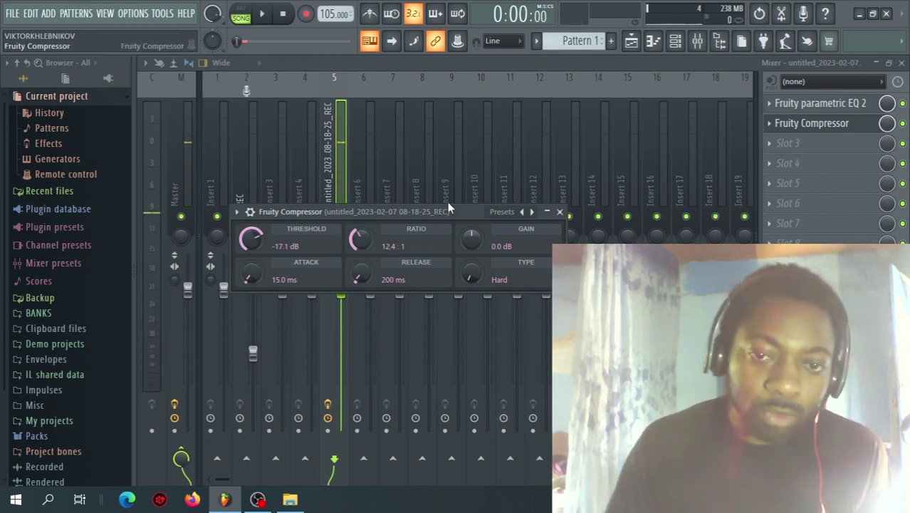
{"action": "left_click_drag", "start_coordinate": [470, 240], "coordinate": [470, 235]}
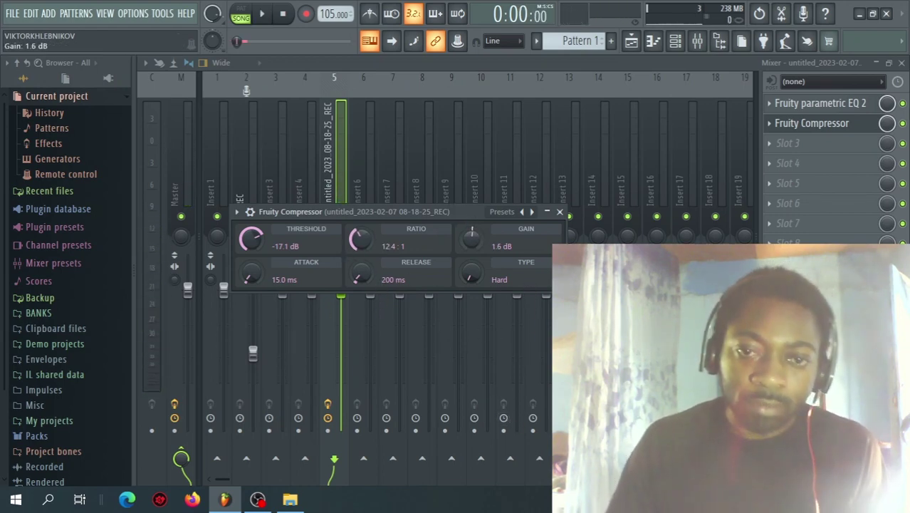
{"action": "key", "text": "space"}
{"action": "left_click", "coordinate": [560, 211]}
{"action": "key", "text": "space"}
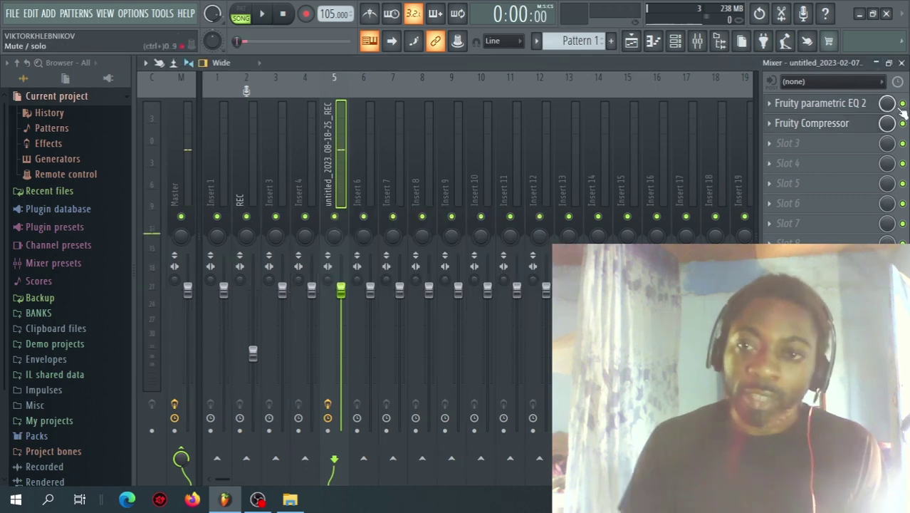
Step: Close the mixer and deselect the vocal clip in the playlist
{"action": "key", "text": "space"}
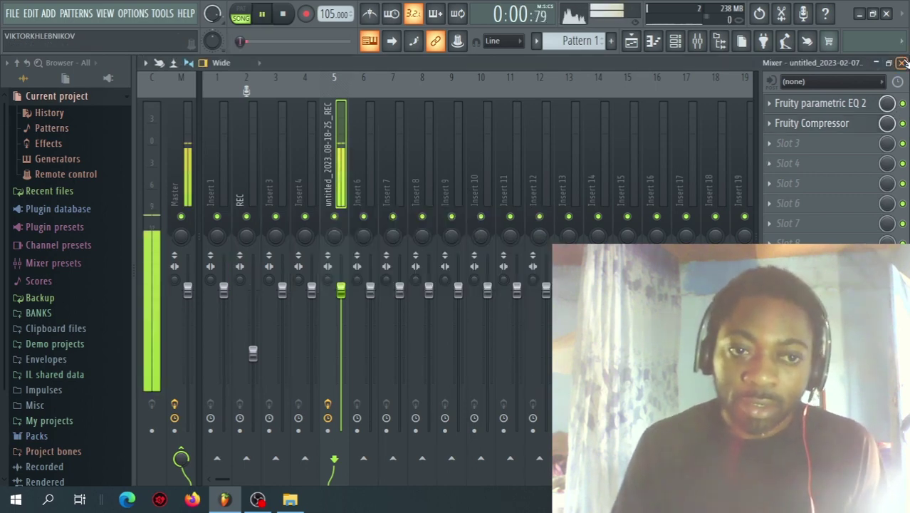
{"action": "left_click", "coordinate": [903, 63]}
{"action": "key", "text": "space"}
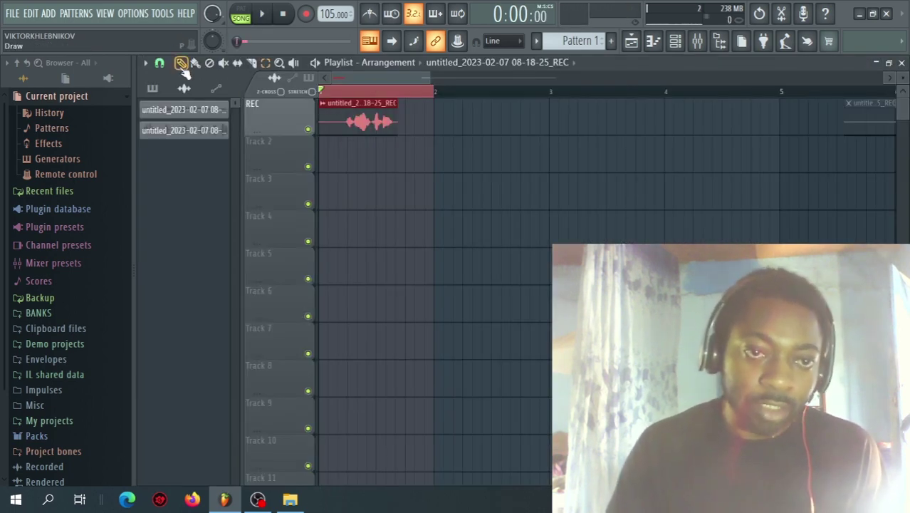
{"action": "left_click", "coordinate": [410, 176]}
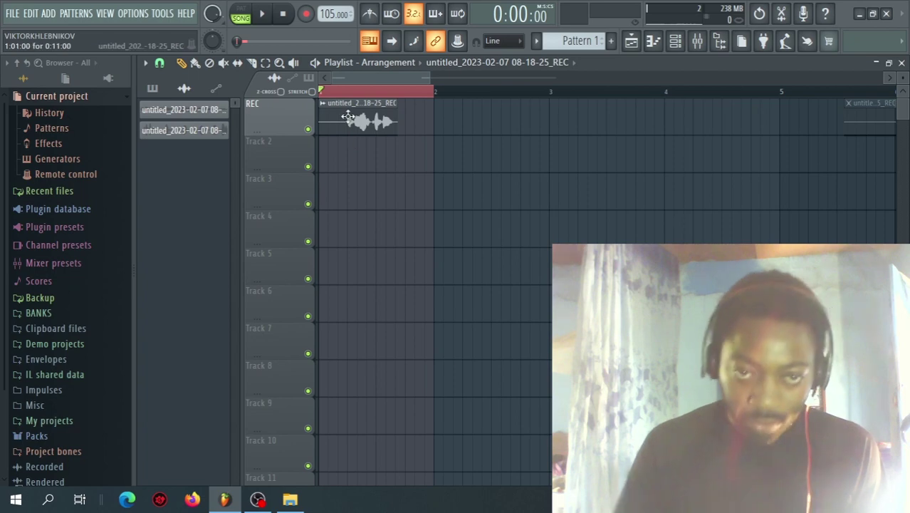
Step: Set the vocal clip's time stretching to Auto and pitch it down about 200 cents
{"action": "double_click", "coordinate": [348, 117]}
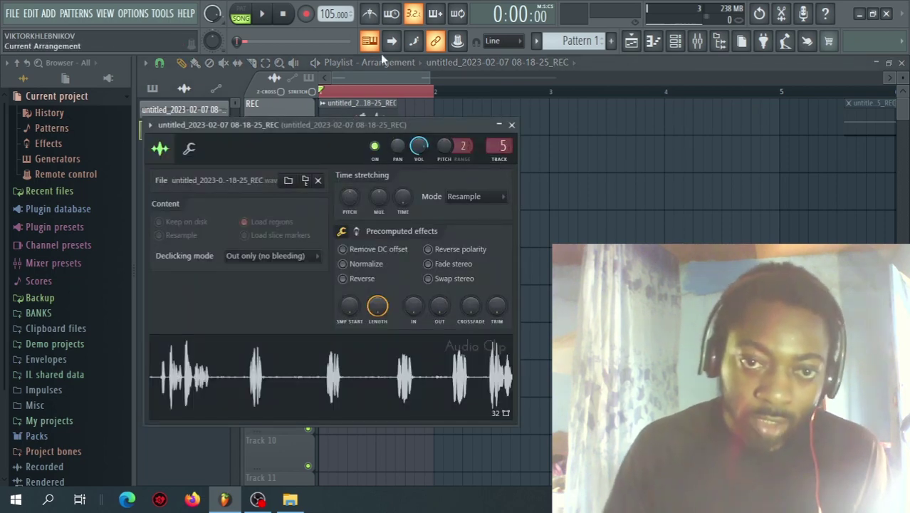
{"action": "left_click_drag", "start_coordinate": [389, 126], "coordinate": [473, 122]}
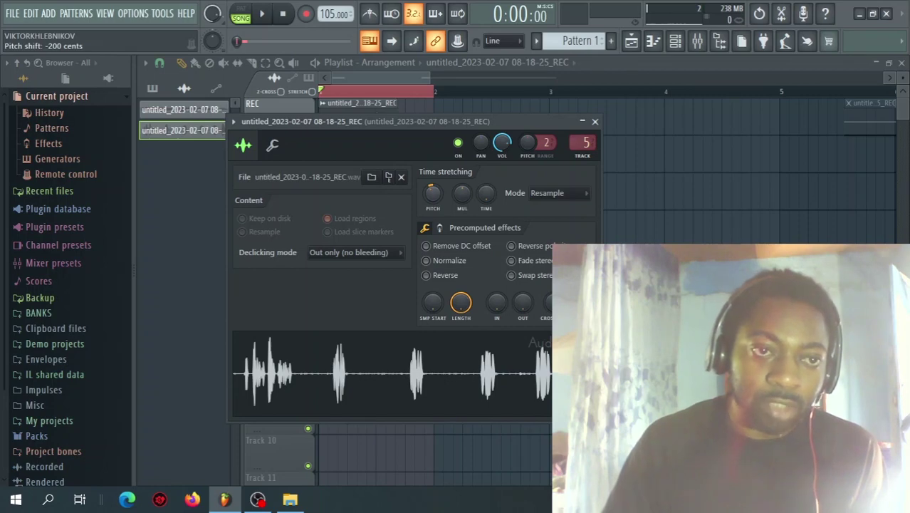
{"action": "scroll", "coordinate": [516, 197], "scroll_direction": "down", "scroll_amount": 1}
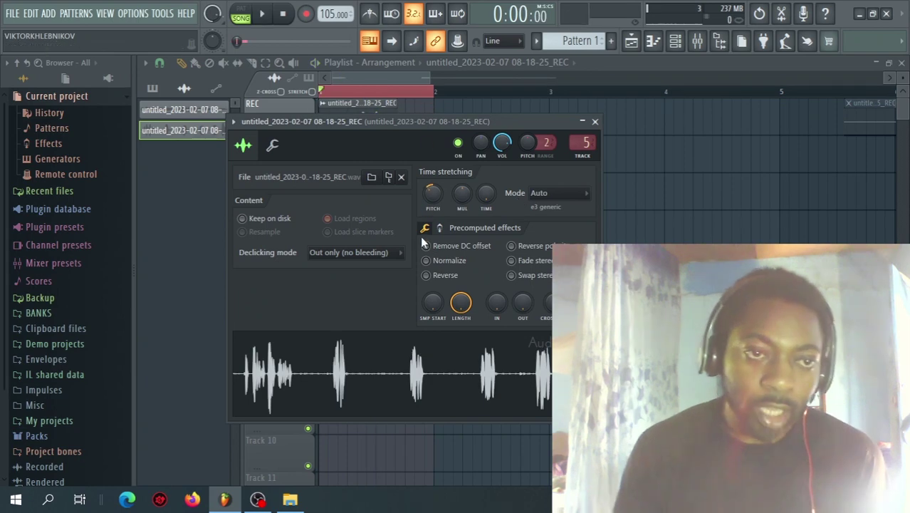
{"action": "left_click_drag", "start_coordinate": [433, 189], "coordinate": [433, 199]}
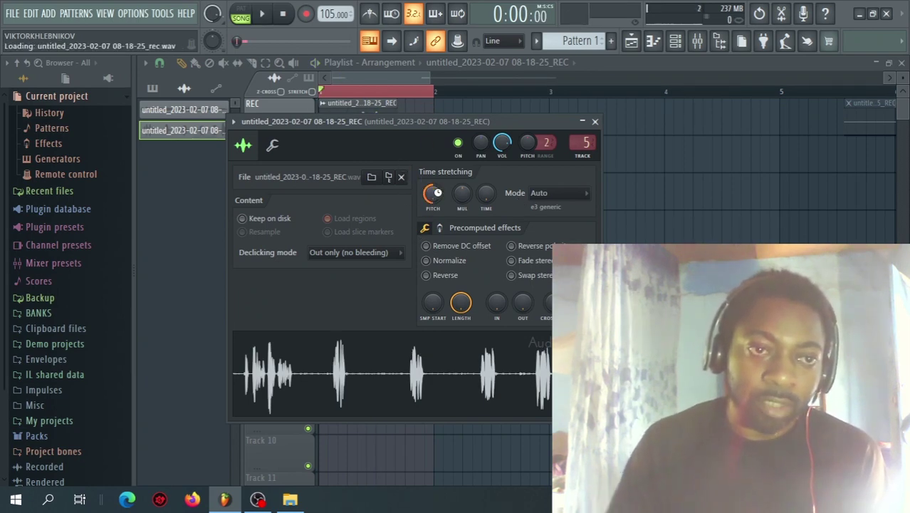
{"action": "key", "text": "space"}
{"action": "key", "text": "space"}
{"action": "key", "text": "space"}
{"action": "key", "text": "space"}
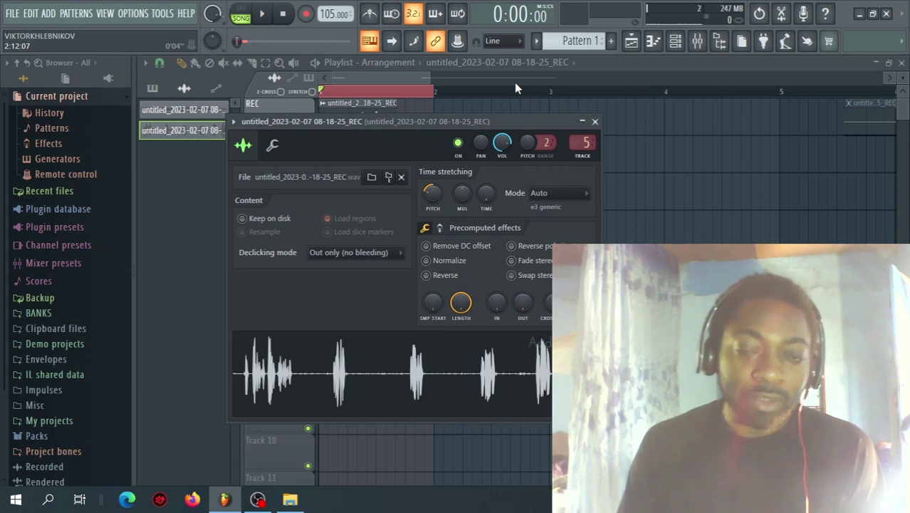
{"action": "key", "text": "space"}
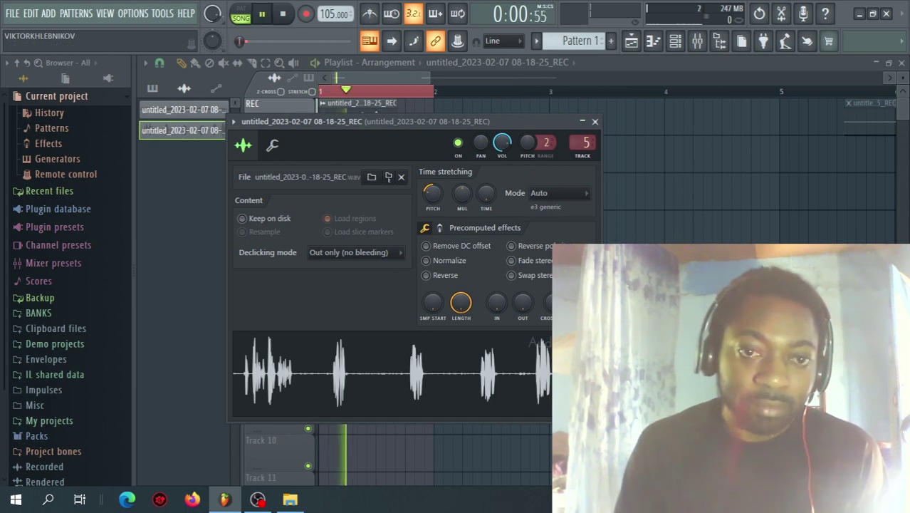
{"action": "key", "text": "space"}
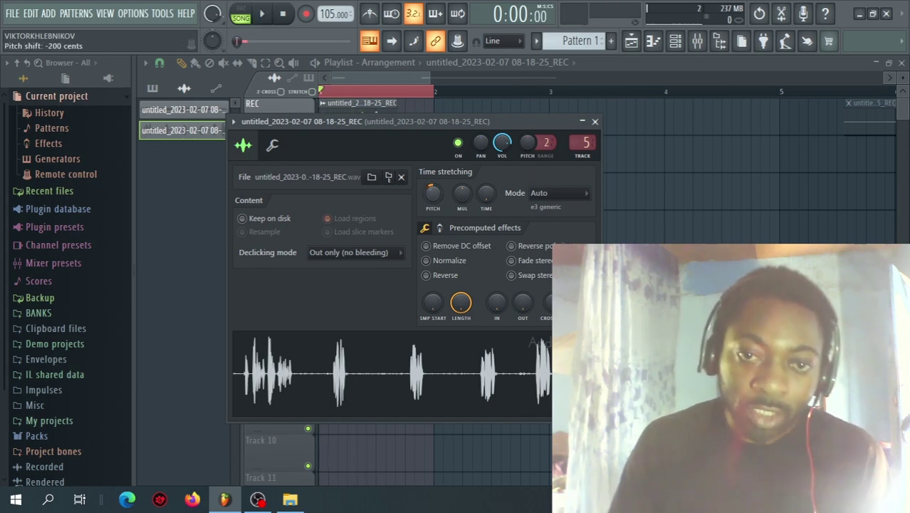
{"action": "left_click", "coordinate": [595, 121]}
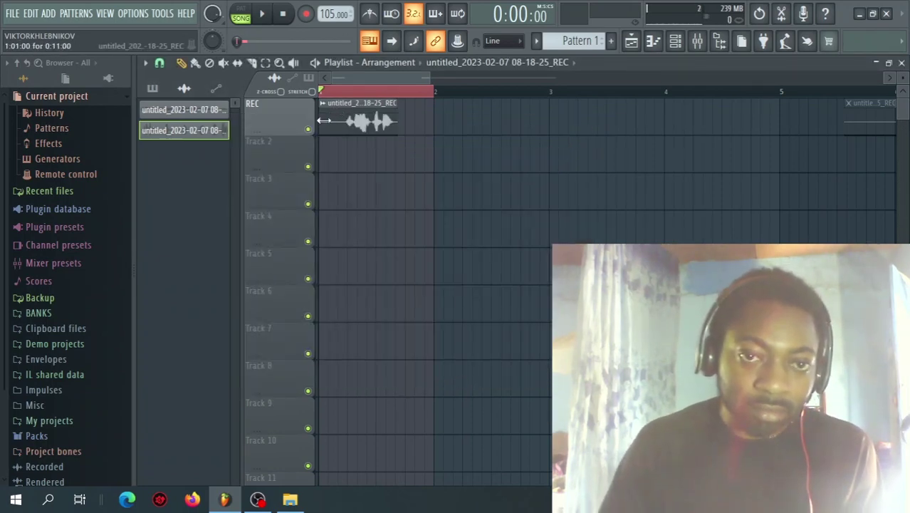
Step: Trim the vocal clip's start and add Fruity Reeverb 2 in mixer slot 3 at 50% wet
{"action": "left_click_drag", "start_coordinate": [324, 121], "coordinate": [340, 121]}
{"action": "left_click", "coordinate": [705, 48]}
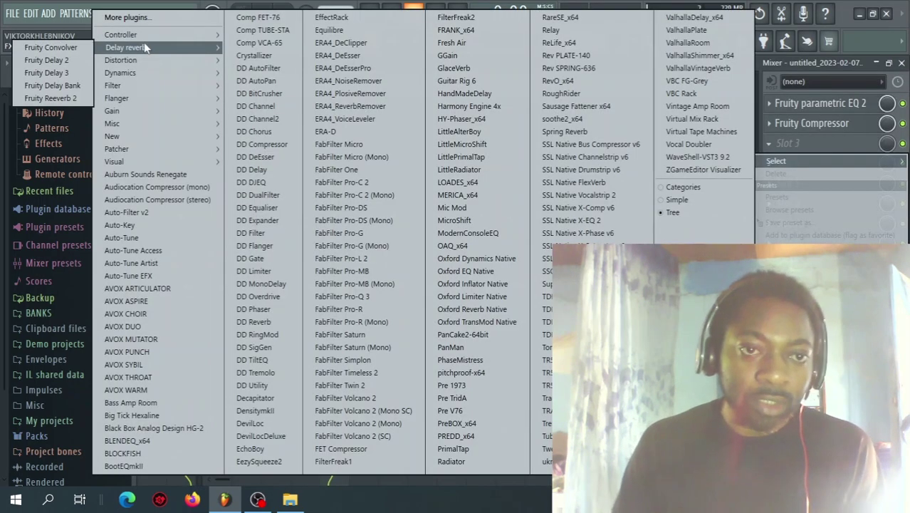
{"action": "left_click", "coordinate": [50, 98]}
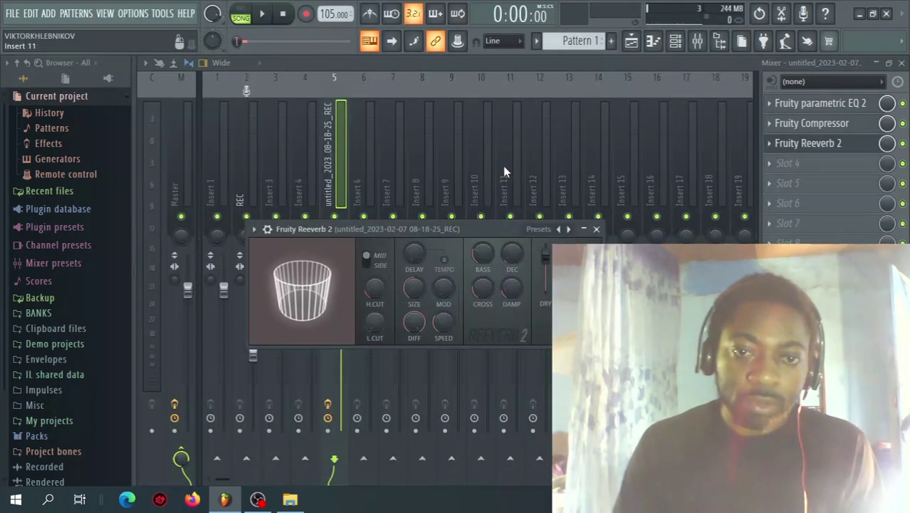
{"action": "left_click_drag", "start_coordinate": [465, 227], "coordinate": [470, 127]}
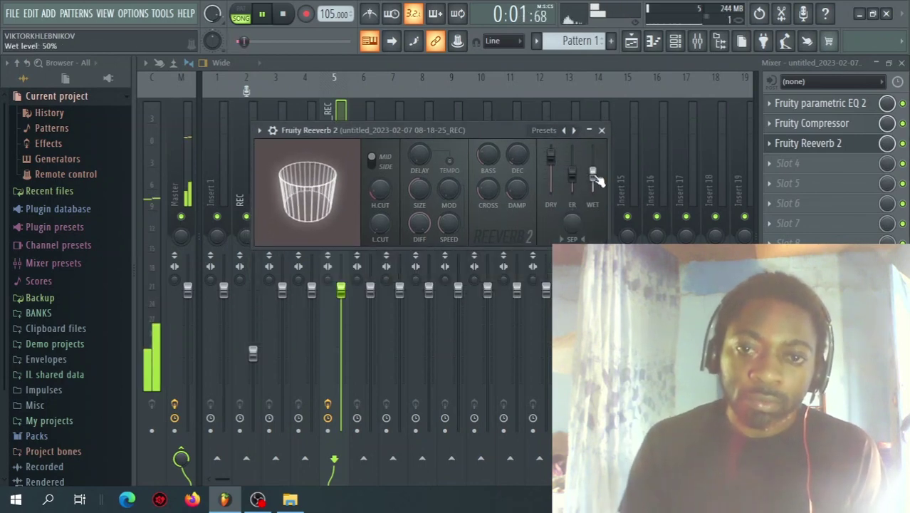
{"action": "left_click", "coordinate": [601, 129]}
{"action": "left_click", "coordinate": [787, 164]}
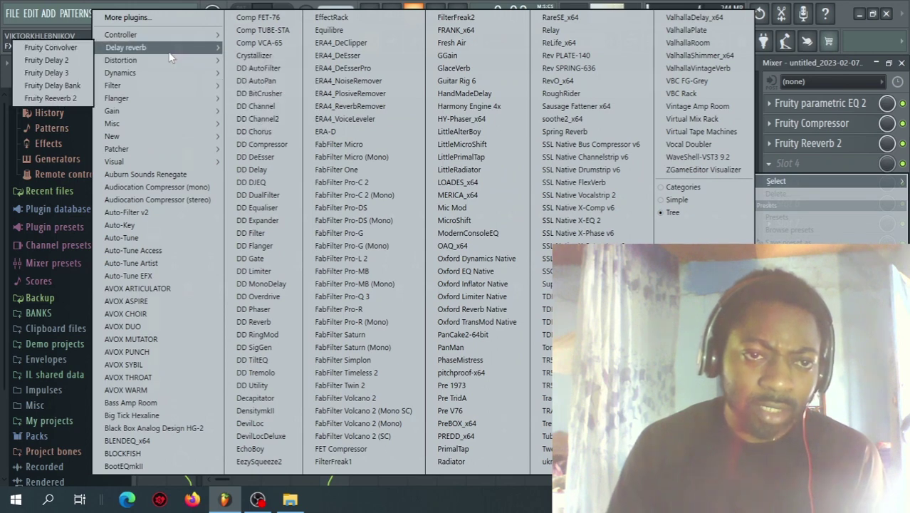
Step: Put Fruity Delay 2 in slot 4 with PPONG feedback and adjusted CUT, then audition it
{"action": "left_click", "coordinate": [44, 44]}
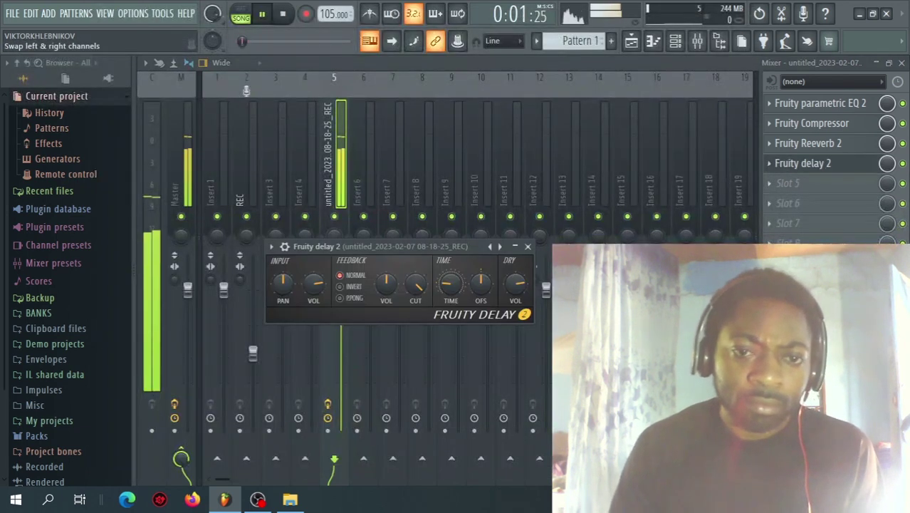
{"action": "key", "text": "space"}
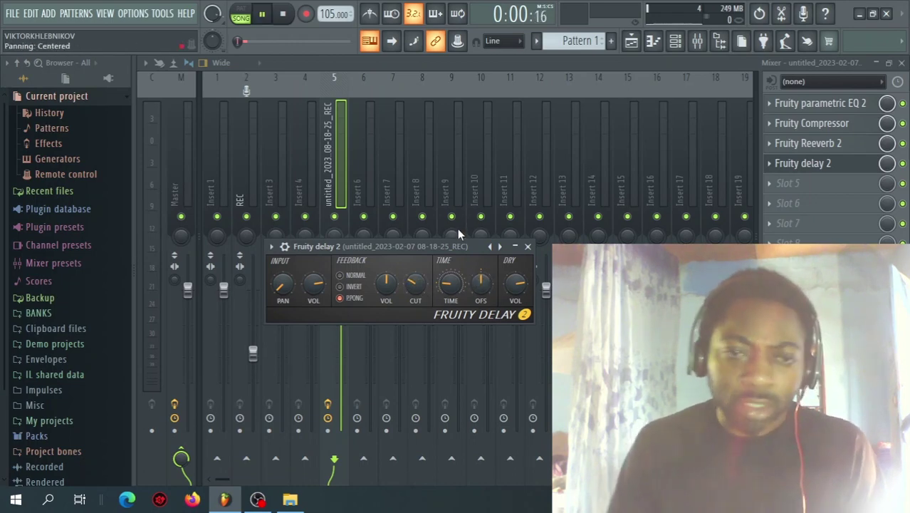
{"action": "key", "text": "space"}
{"action": "key", "text": "space"}
{"action": "left_click", "coordinate": [801, 164]}
{"action": "left_click", "coordinate": [801, 163]}
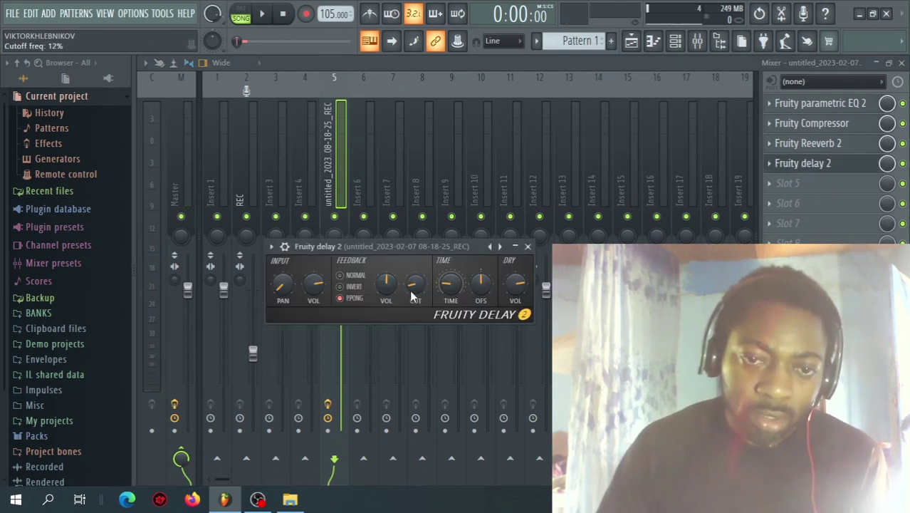
{"action": "key", "text": "space"}
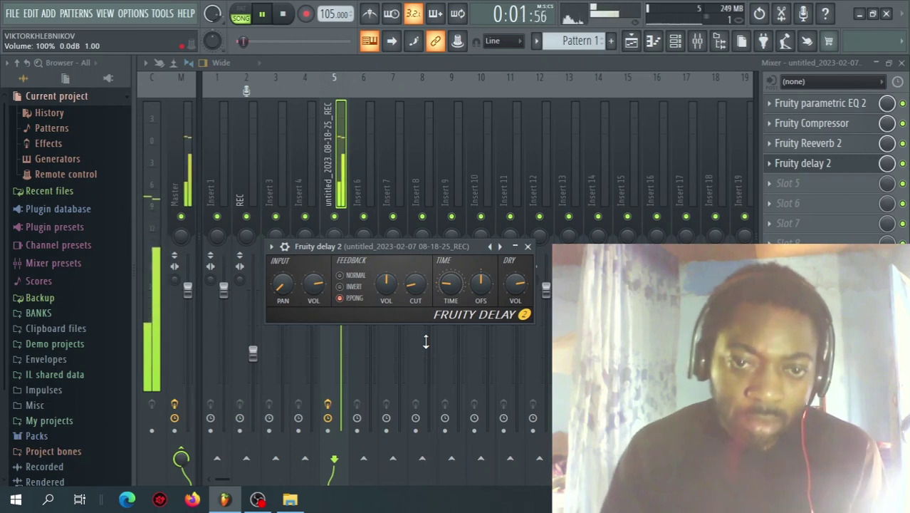
{"action": "key", "text": "space"}
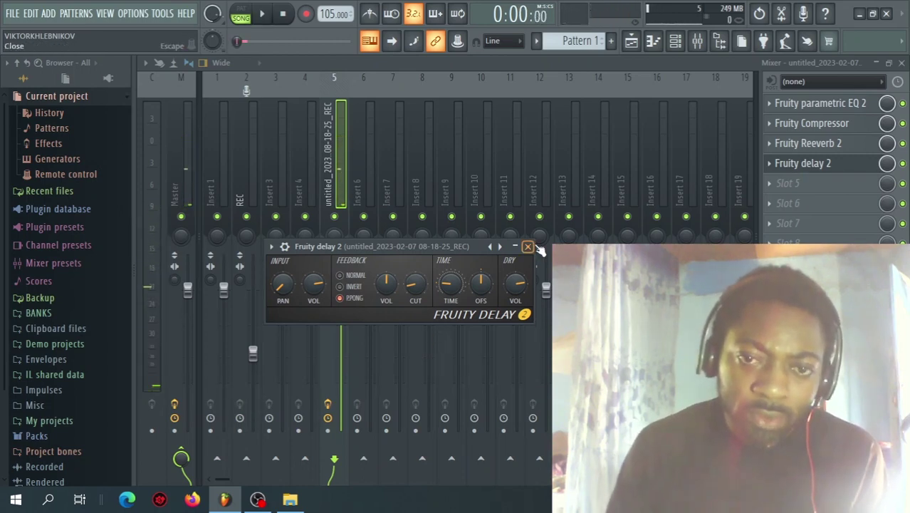
{"action": "left_click", "coordinate": [530, 247]}
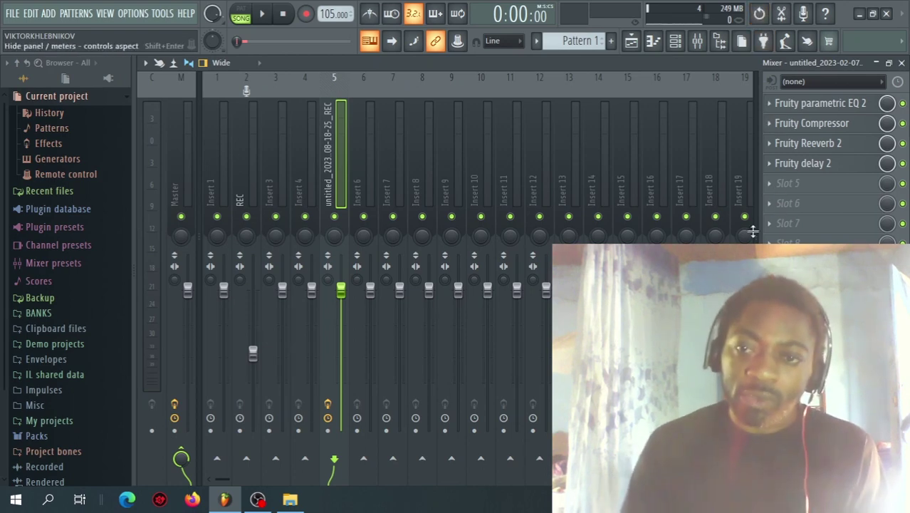
Step: Insert Fruity Parametric EQ 2 in slot 5 with the Radio preset and a lowered low band
{"action": "left_click", "coordinate": [769, 183]}
{"action": "mouse_move", "coordinate": [114, 86]}
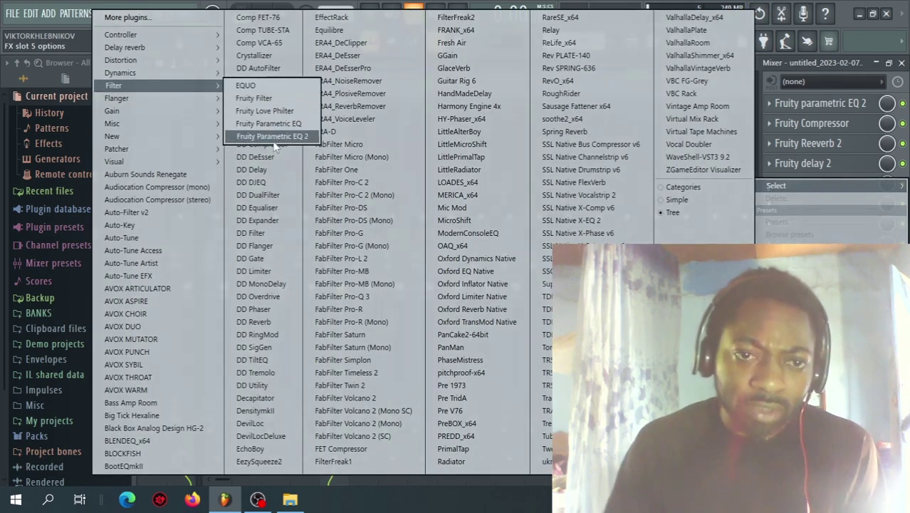
{"action": "left_click", "coordinate": [275, 138]}
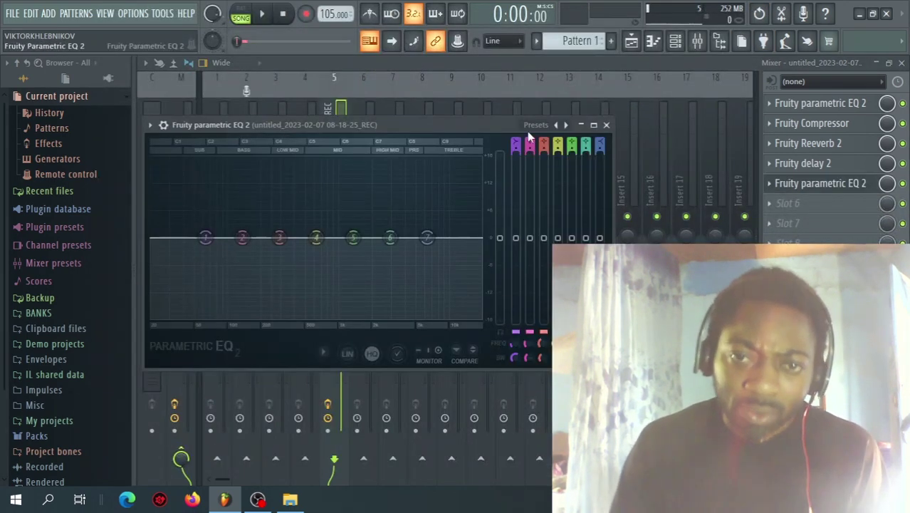
{"action": "right_click", "coordinate": [574, 129]}
{"action": "left_click", "coordinate": [663, 238]}
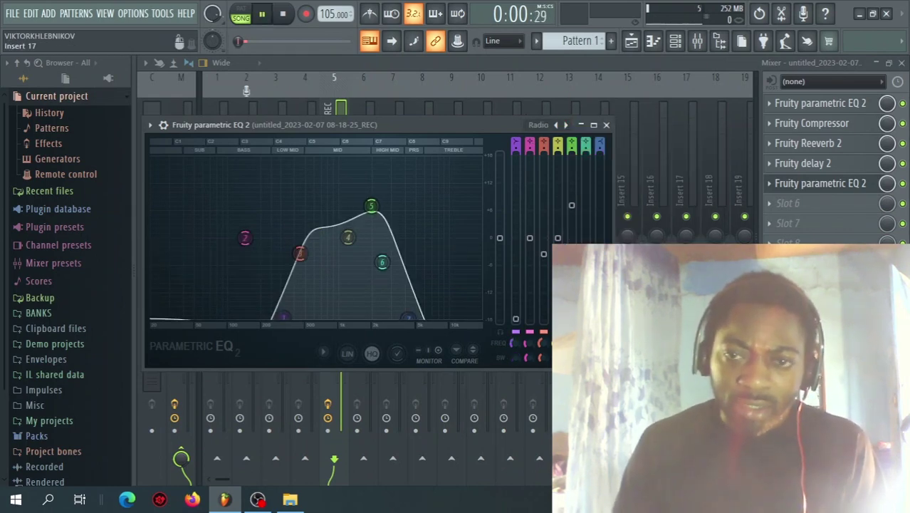
{"action": "left_click_drag", "start_coordinate": [283, 317], "coordinate": [254, 309]}
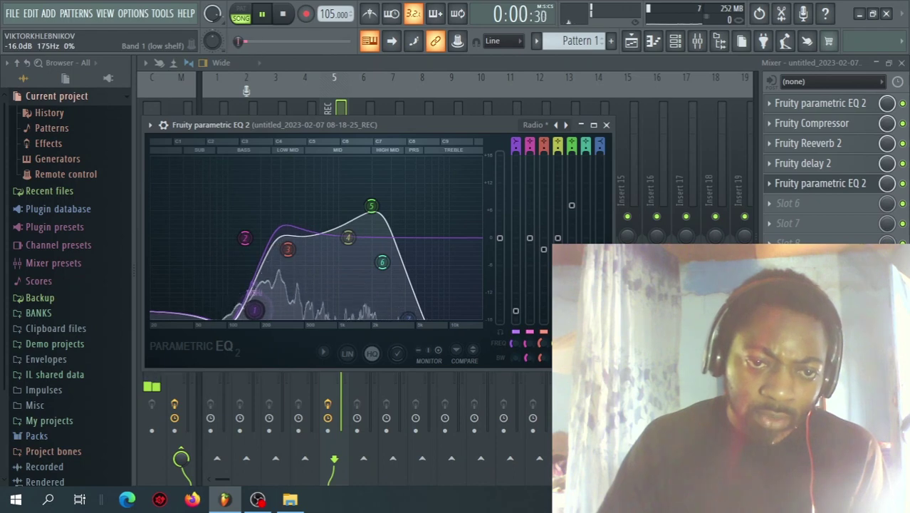
{"action": "left_click", "coordinate": [819, 183]}
{"action": "key", "text": "space"}
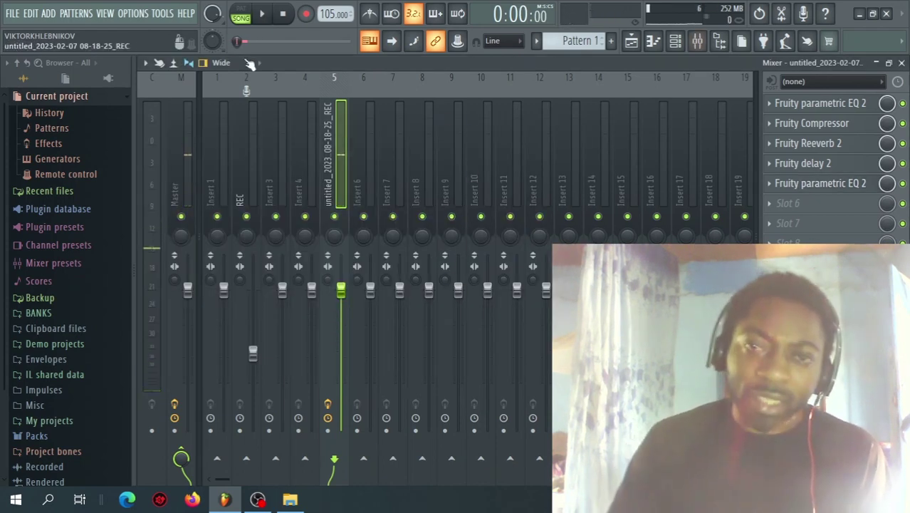
Step: Render the vocal tag from the playlist to AB logo.mp3
{"action": "left_click", "coordinate": [631, 40]}
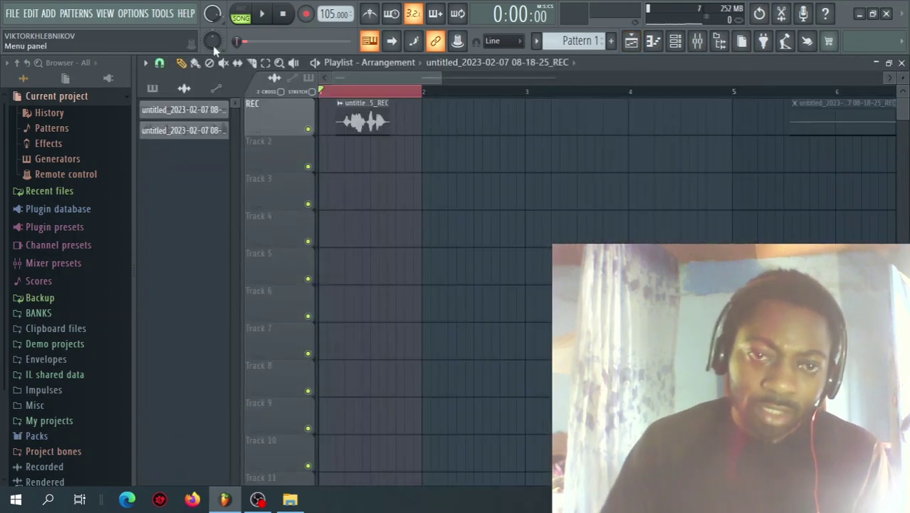
{"action": "key", "text": "ctrl+shift+r"}
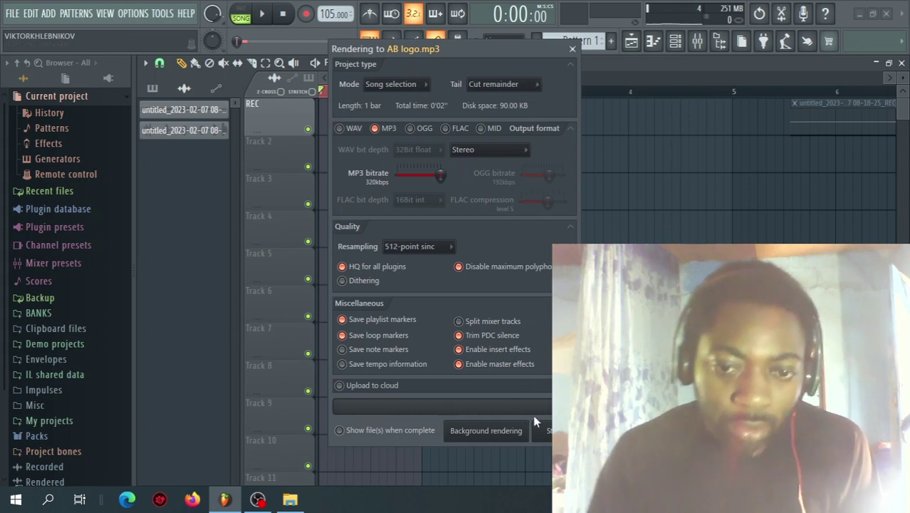
{"action": "left_click", "coordinate": [547, 431]}
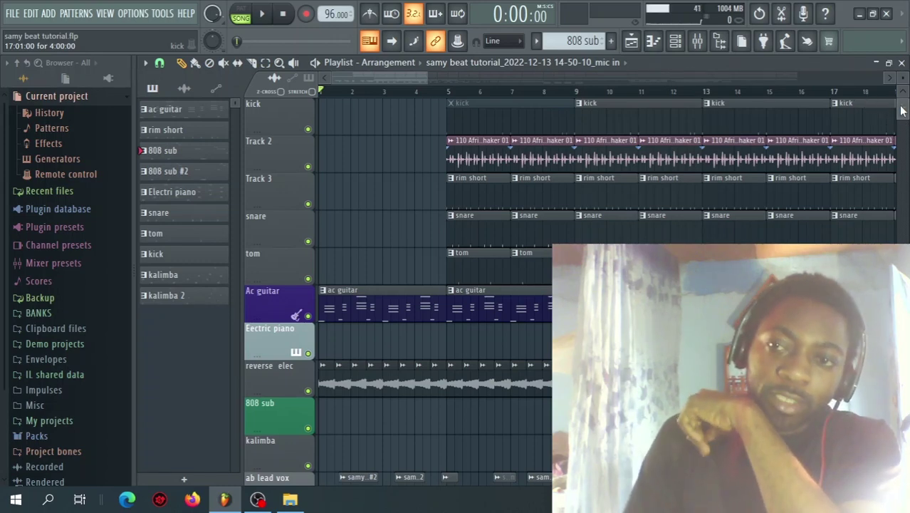
Step: Drop the AB logo clip onto the REC track near the start of the beat
{"action": "scroll", "coordinate": [901, 110], "scroll_direction": "down", "scroll_amount": 5}
{"action": "scroll", "coordinate": [901, 110], "scroll_direction": "down", "scroll_amount": 5}
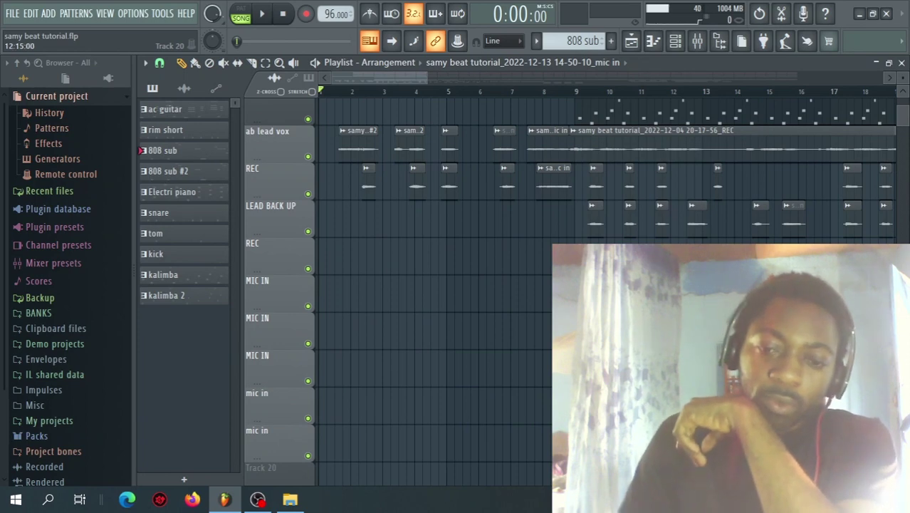
{"action": "scroll", "coordinate": [733, 121], "scroll_direction": "down", "scroll_amount": 1}
{"action": "scroll", "coordinate": [733, 121], "scroll_direction": "down", "scroll_amount": 3}
{"action": "scroll", "coordinate": [733, 121], "scroll_direction": "down", "scroll_amount": 1}
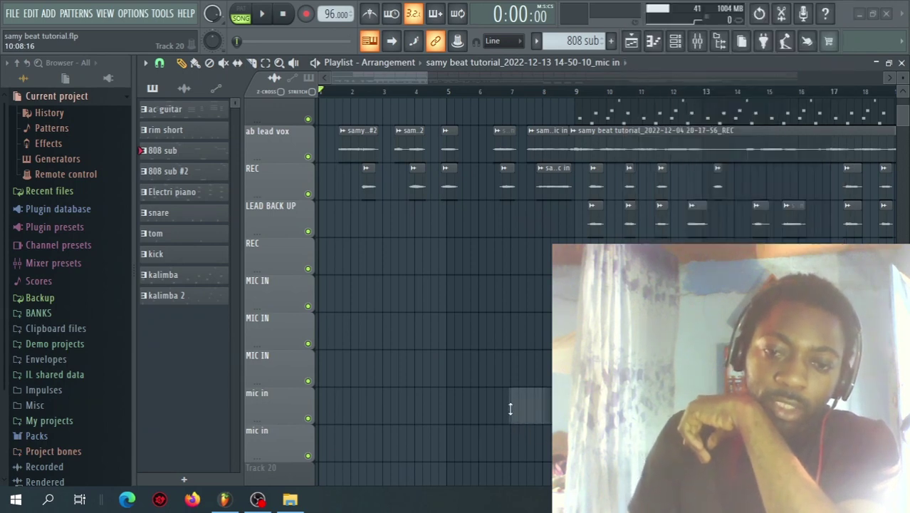
{"action": "mouse_move", "coordinate": [541, 402]}
{"action": "left_mouse_down"}
{"action": "mouse_move", "coordinate": [522, 406]}
{"action": "mouse_move", "coordinate": [377, 263]}
{"action": "left_mouse_up"}
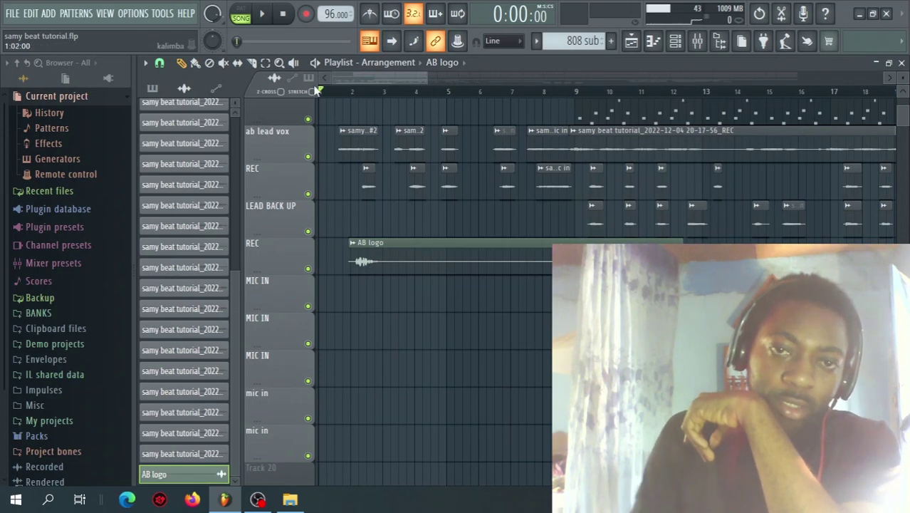
Step: Nudge the AB logo clip slightly later while playing the beat, then replay to check the timing
{"action": "left_click", "coordinate": [263, 14]}
{"action": "left_click_drag", "start_coordinate": [399, 258], "coordinate": [422, 259]}
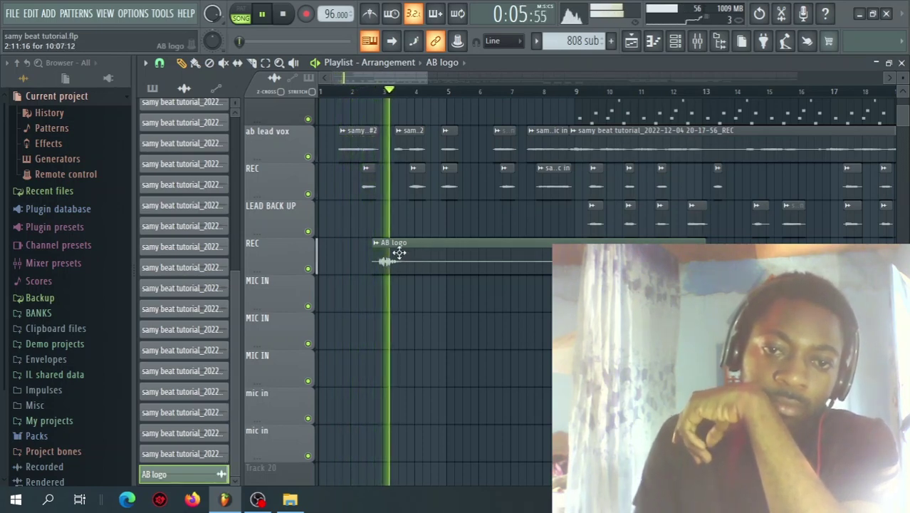
{"action": "left_click_drag", "start_coordinate": [400, 260], "coordinate": [403, 262]}
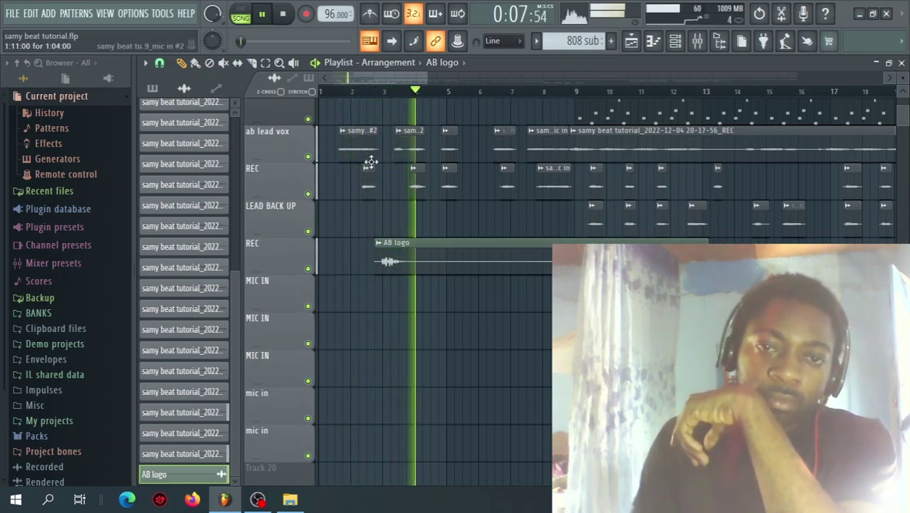
{"action": "key", "text": "space"}
{"action": "scroll", "coordinate": [902, 113], "scroll_direction": "up", "scroll_amount": 3}
{"action": "key", "text": "space"}
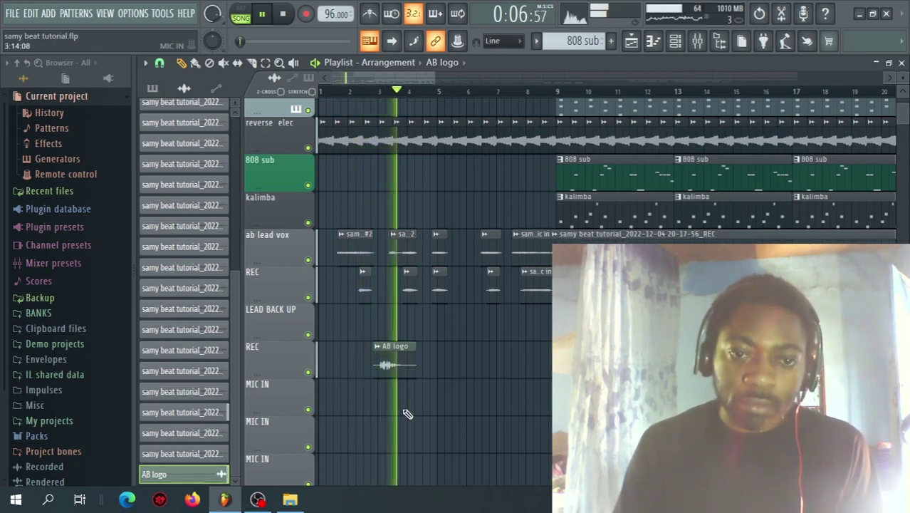
{"action": "key", "text": "space"}
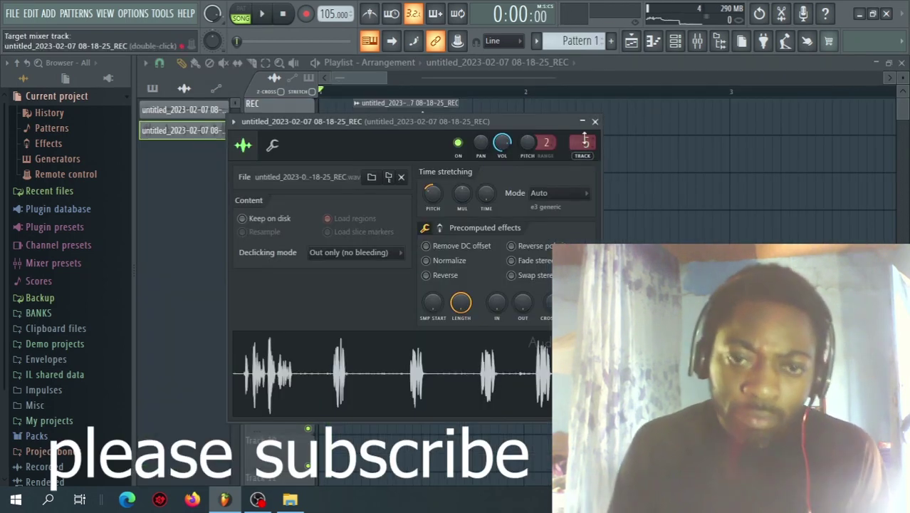
Step: Close the sample window, check the first parametric EQ in the mixer, and replay the tag
{"action": "left_click", "coordinate": [596, 122]}
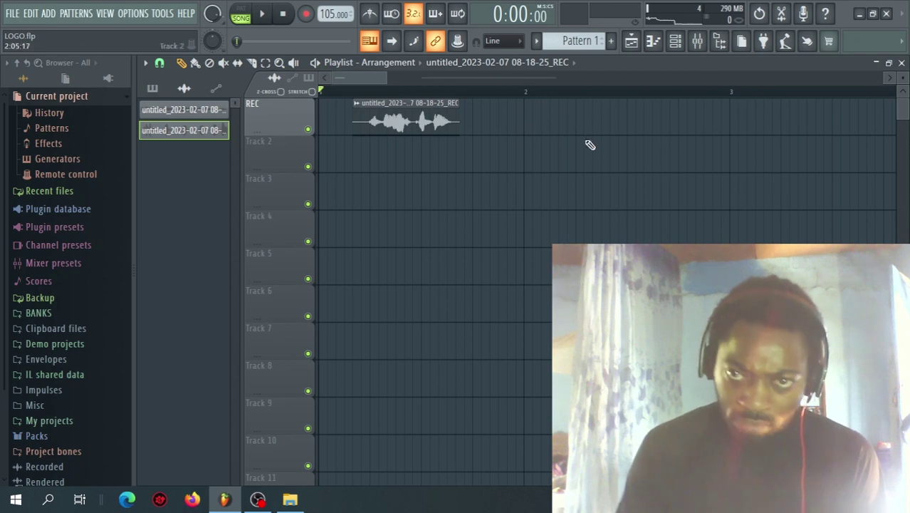
{"action": "left_click", "coordinate": [697, 41]}
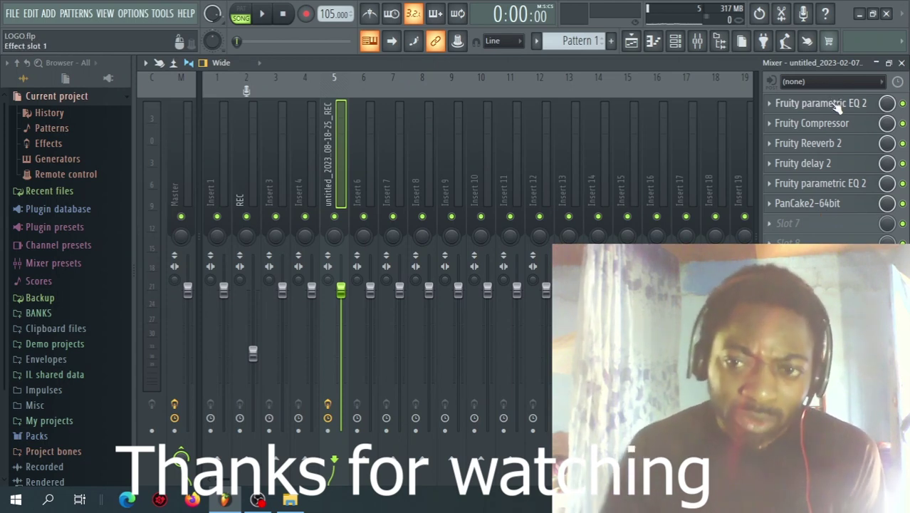
{"action": "left_click", "coordinate": [820, 104]}
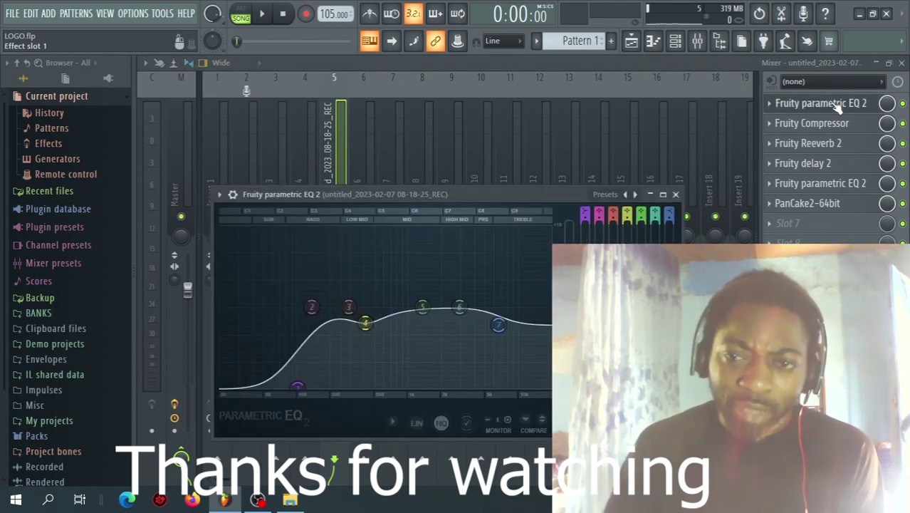
{"action": "left_click", "coordinate": [838, 106]}
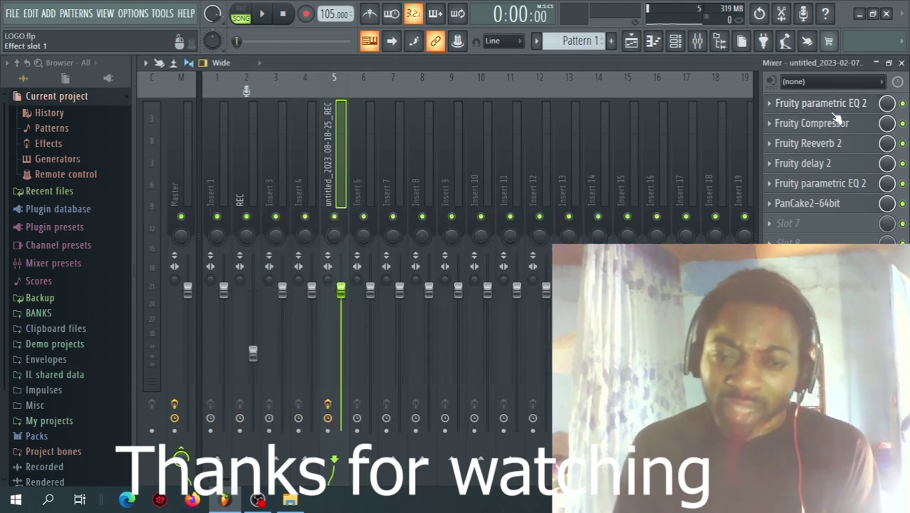
{"action": "key", "text": "space"}
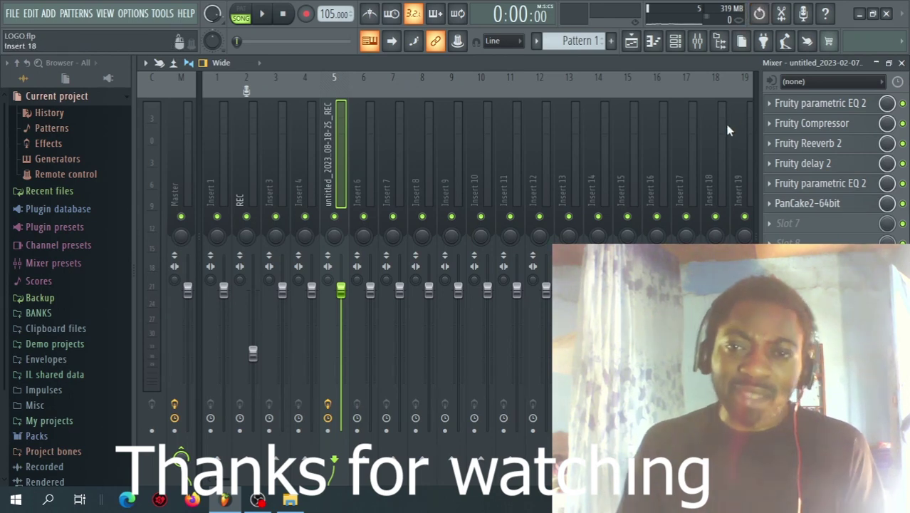
{"action": "left_click", "coordinate": [631, 41]}
{"action": "key", "text": "space"}
Step: Save the LOGO project and exit FL Studio
{"action": "left_click", "coordinate": [12, 13]}
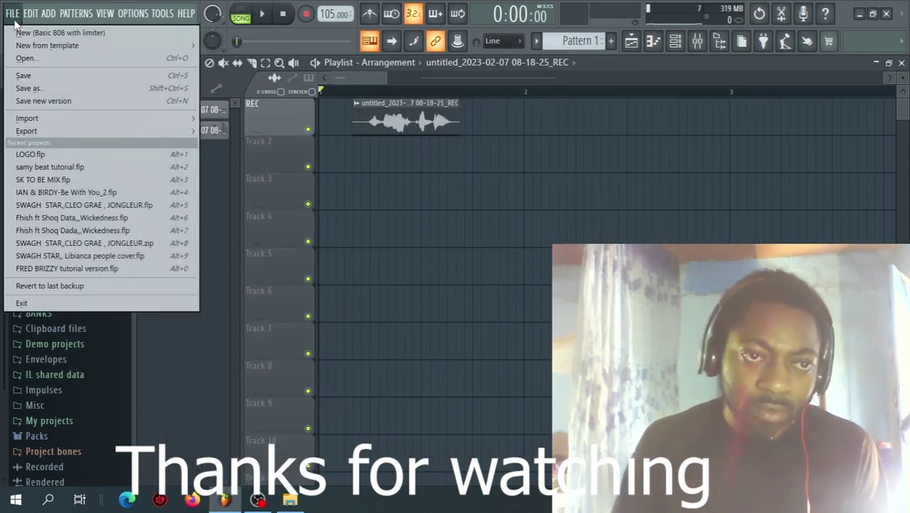
{"action": "left_click", "coordinate": [40, 75]}
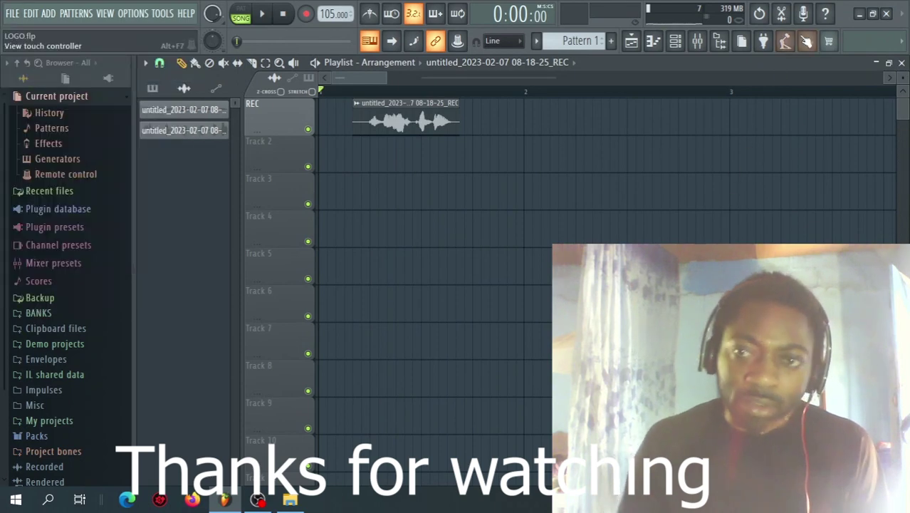
{"action": "left_click", "coordinate": [888, 14]}
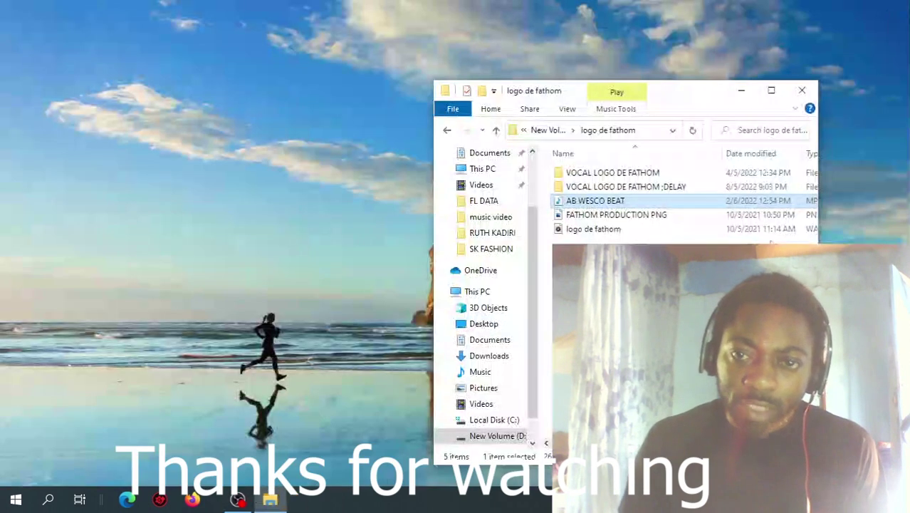